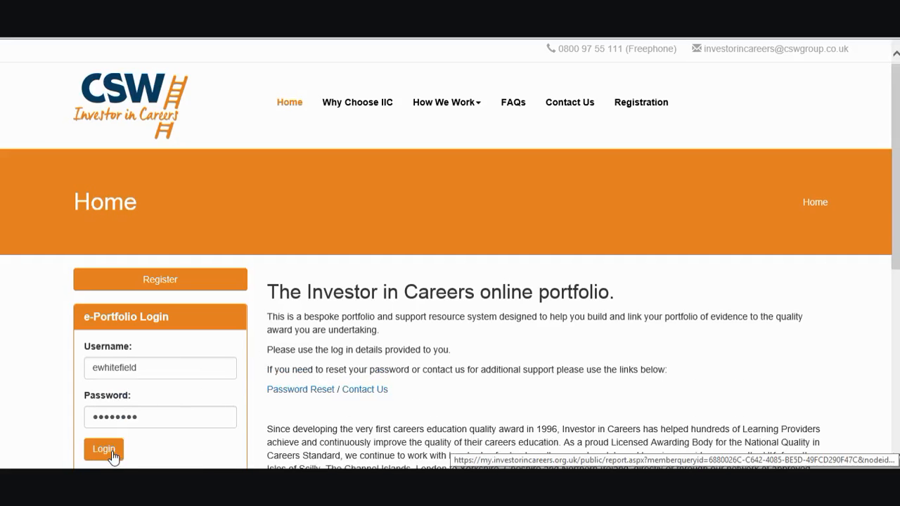
Step: Log in to the e-Portfolio with the prefilled credentials and look over the four stage panels on the dashboard
click(112, 456)
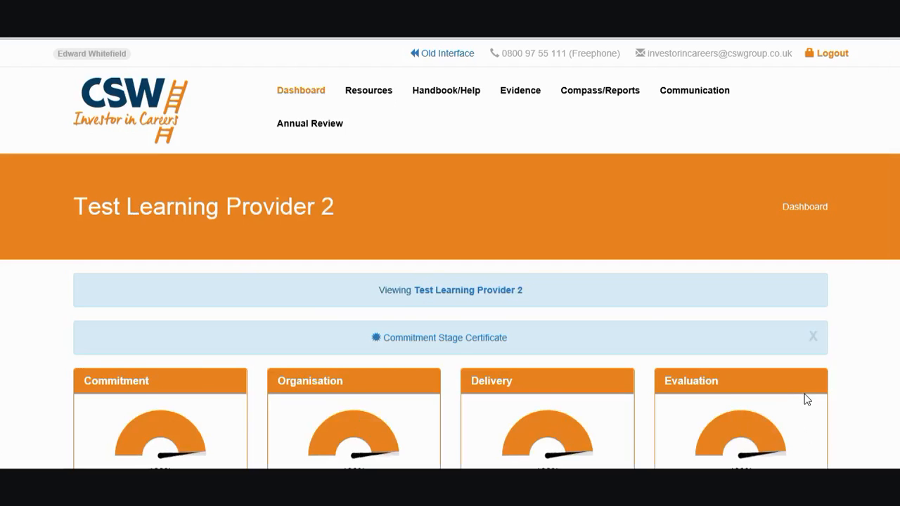
scroll(800, 398, down, 1)
scroll(789, 398, down, 1)
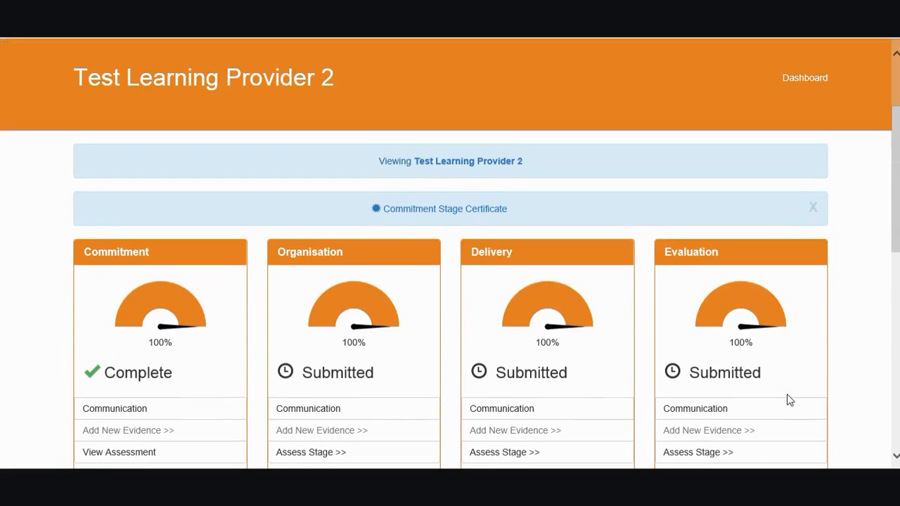
scroll(802, 397, down, 1)
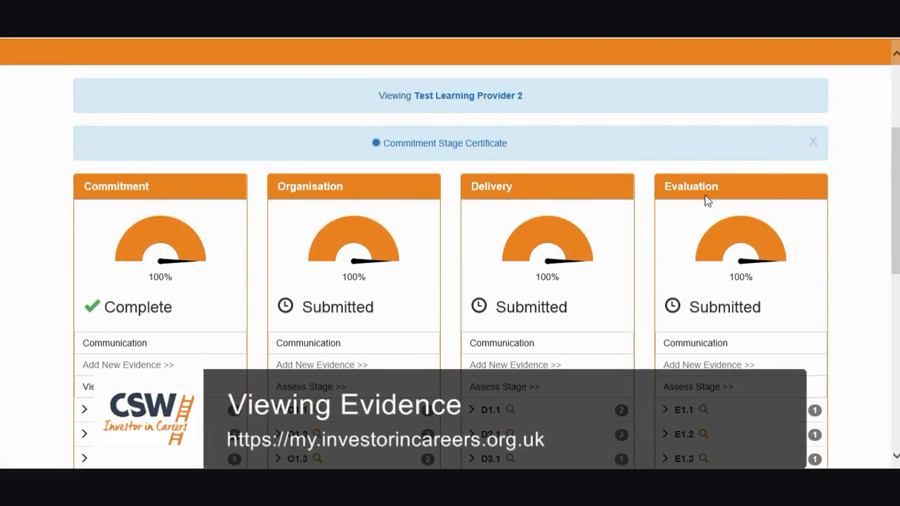
scroll(705, 196, up, 1)
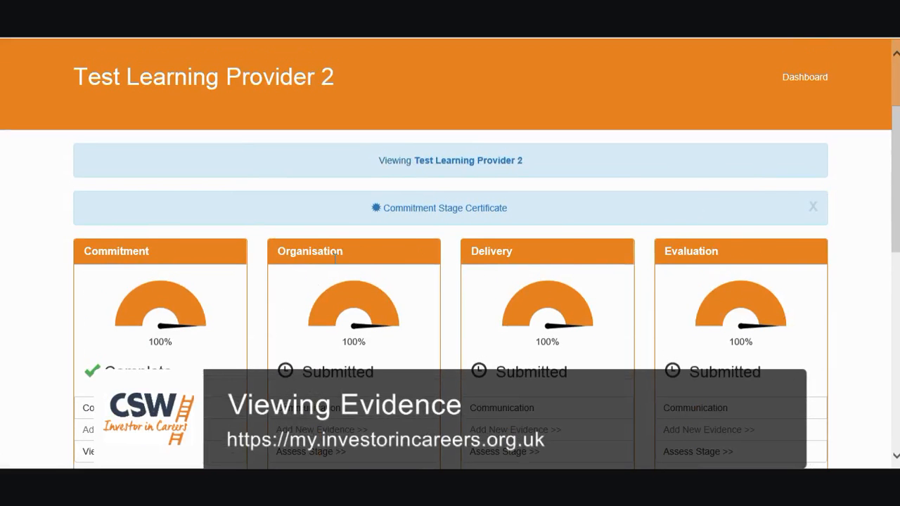
scroll(313, 278, down, 1)
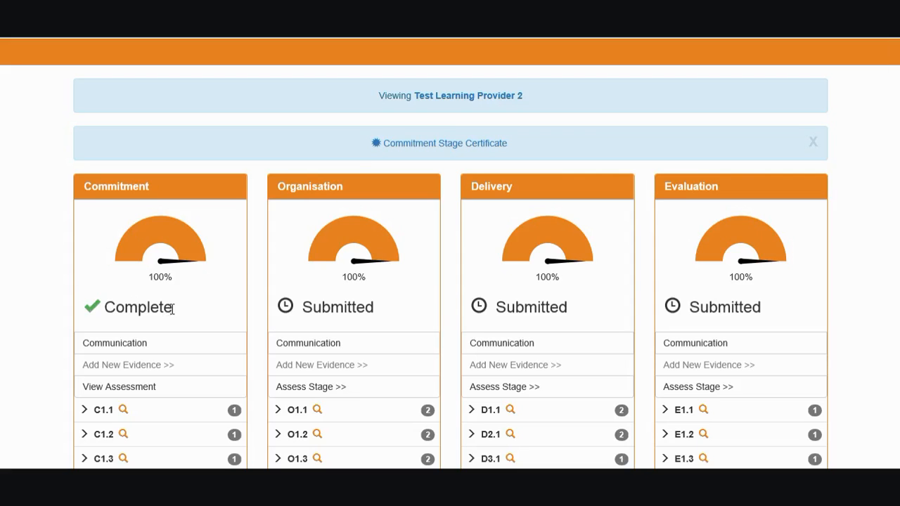
Step: View the Commitment Stage Certificate for Test Learning Provider 2 and return to the dashboard
scroll(172, 308, up, 2)
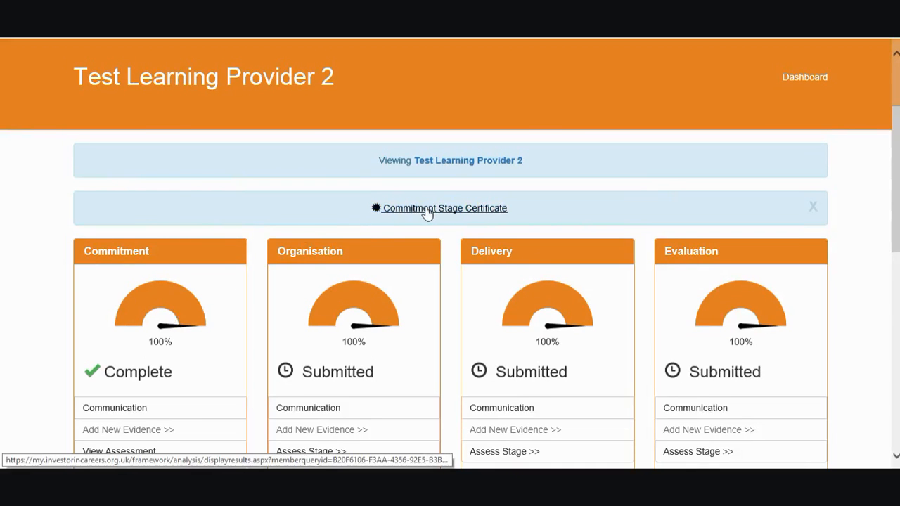
click(450, 210)
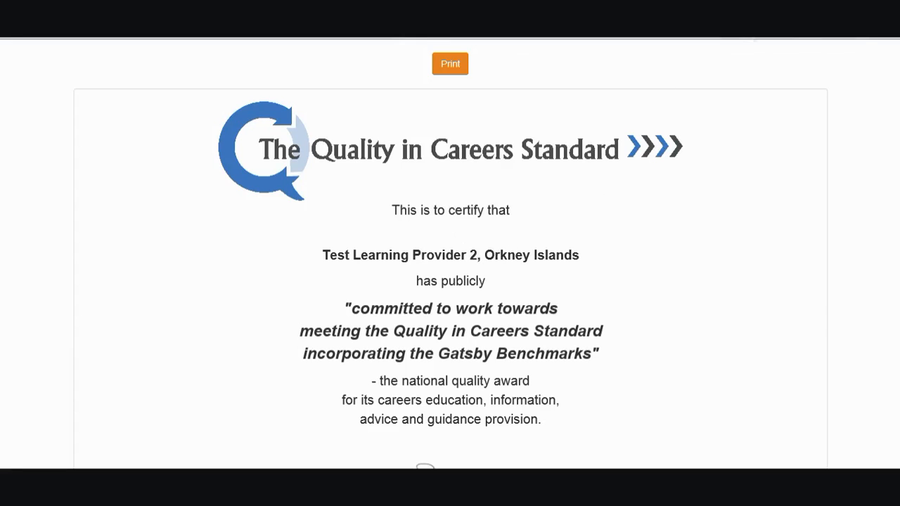
click(703, 28)
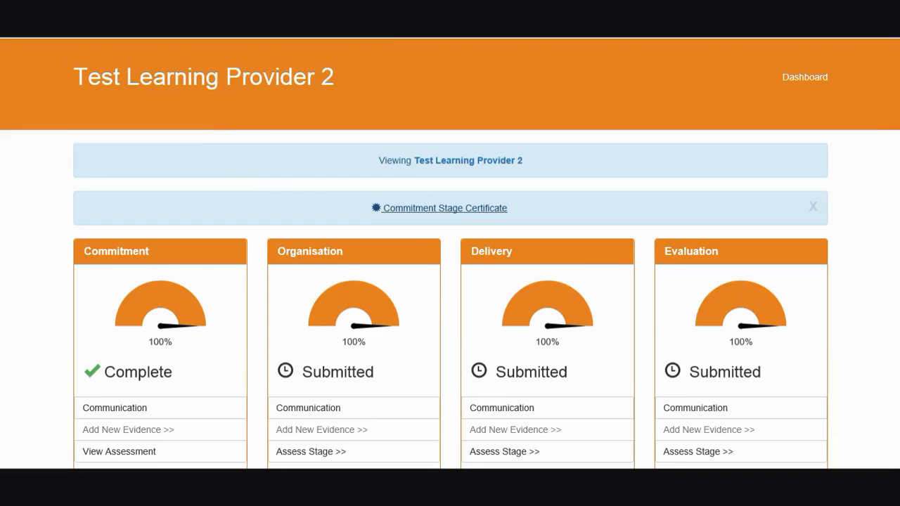
Step: Expand criterion C1.1 in the Commitment stage and read its essential and suggested evidence requirements
scroll(264, 375, down, 2)
scroll(174, 322, down, 1)
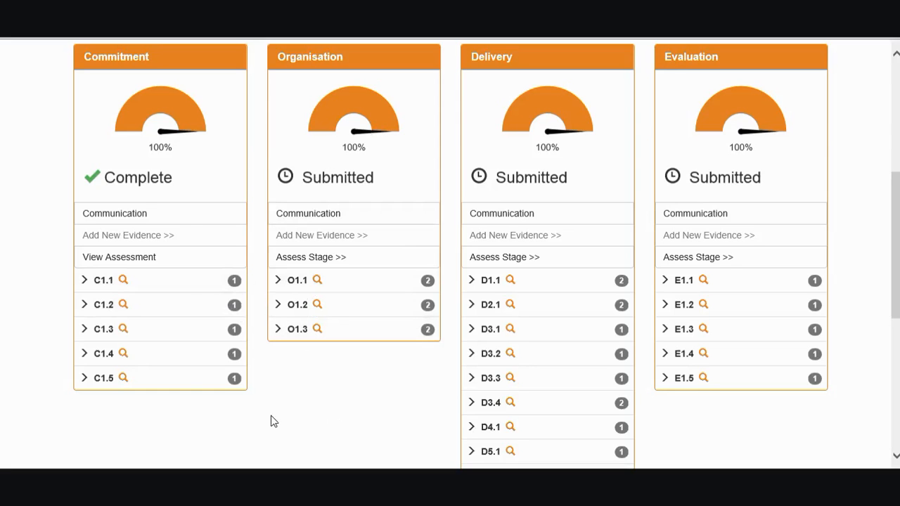
click(85, 283)
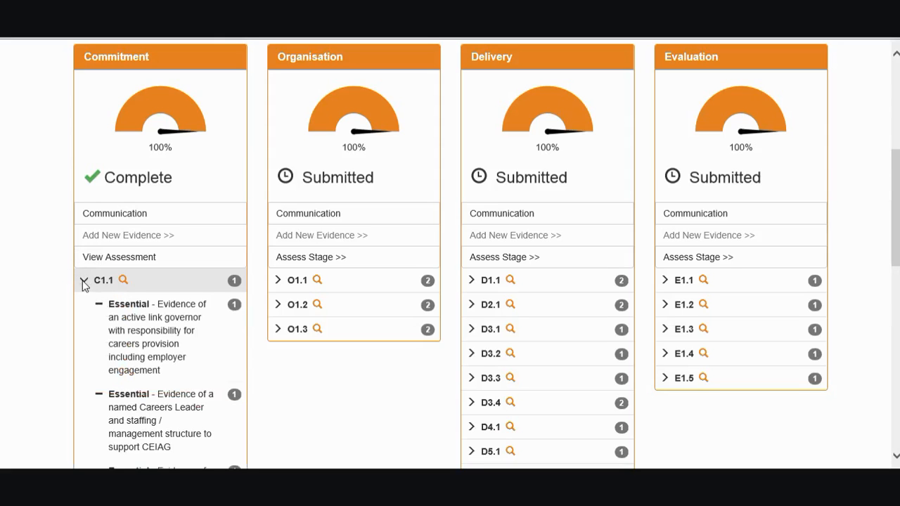
scroll(124, 334, down, 1)
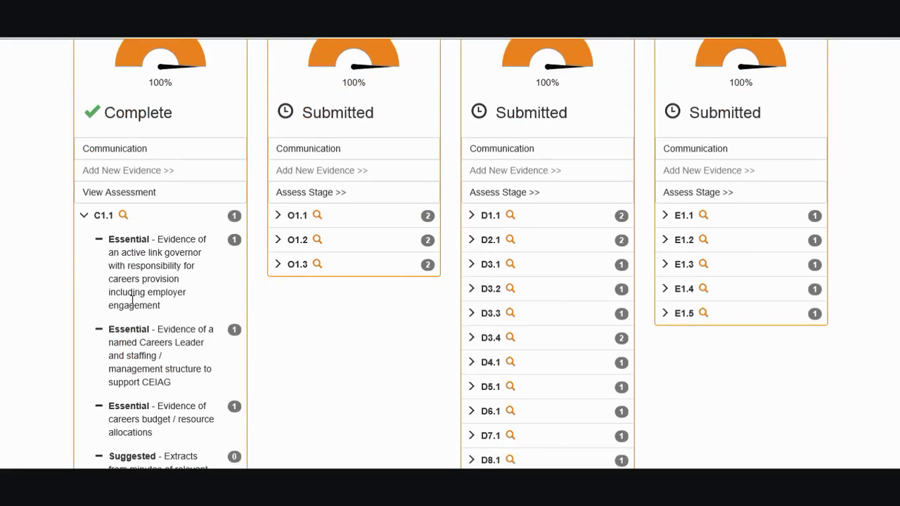
scroll(132, 301, down, 3)
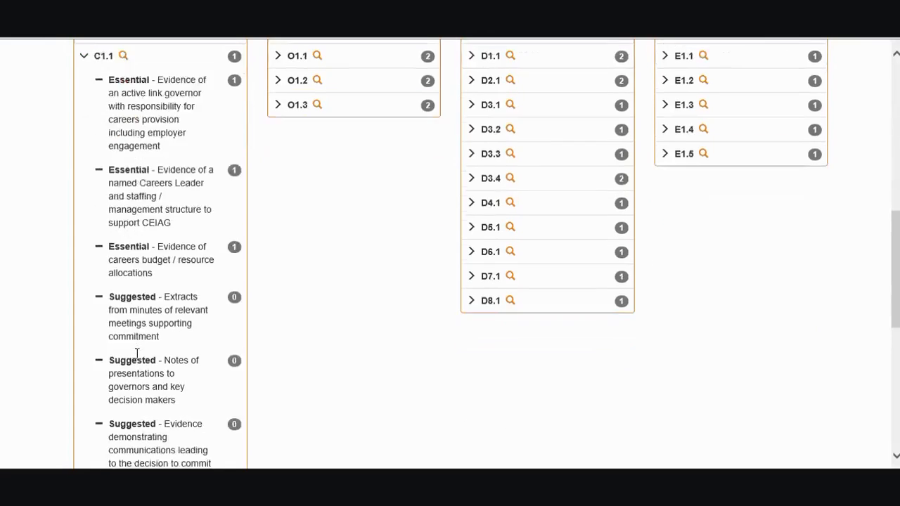
Step: View the evidence linked to the active link governor requirement under C1.1, and close its details
scroll(144, 378, up, 2)
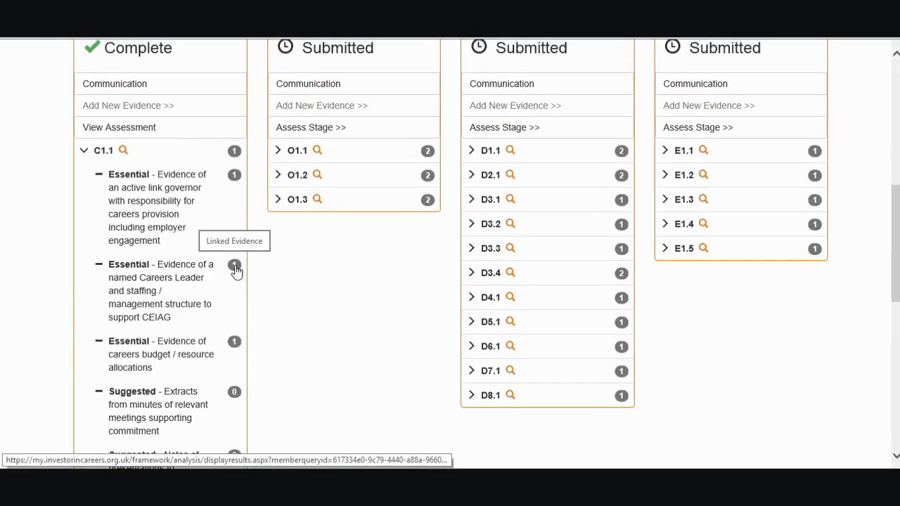
click(233, 177)
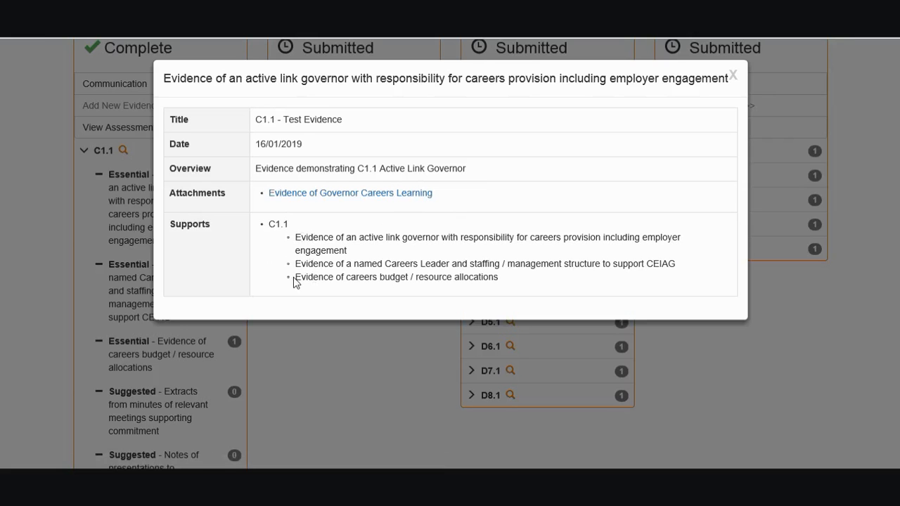
click(733, 76)
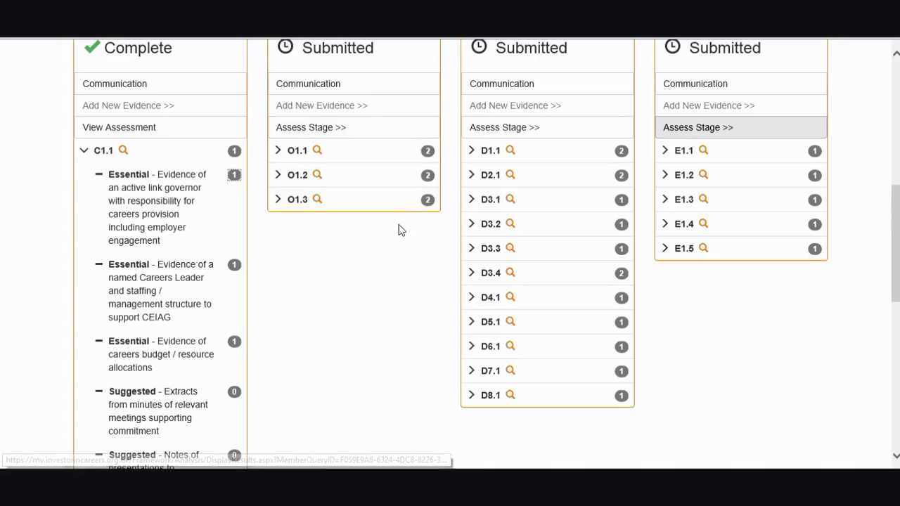
Step: Open the Commitment stage assessment report and read the comments and linked evidence for criteria C1.1 to C1.4
click(136, 136)
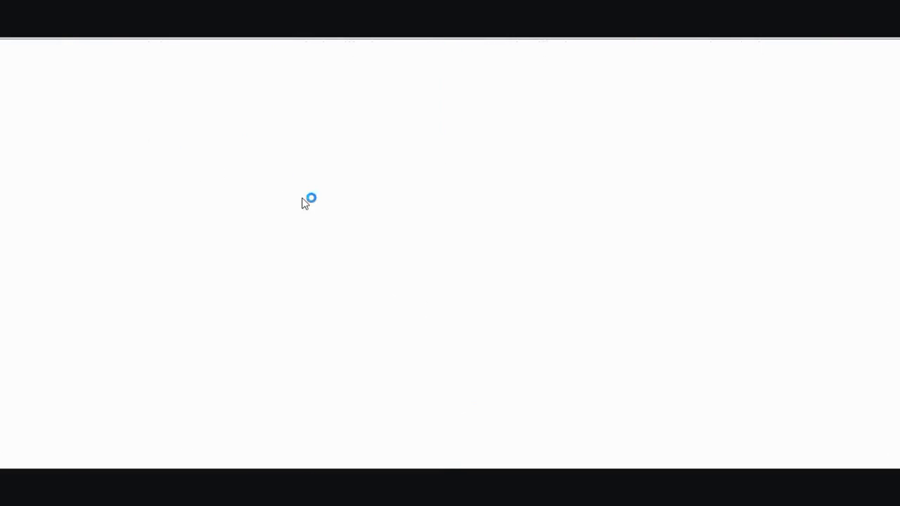
scroll(412, 251, down, 1)
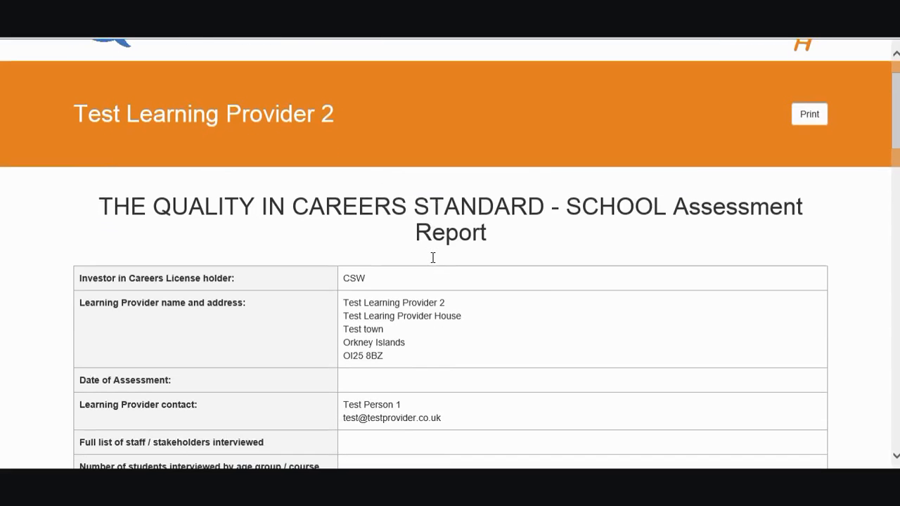
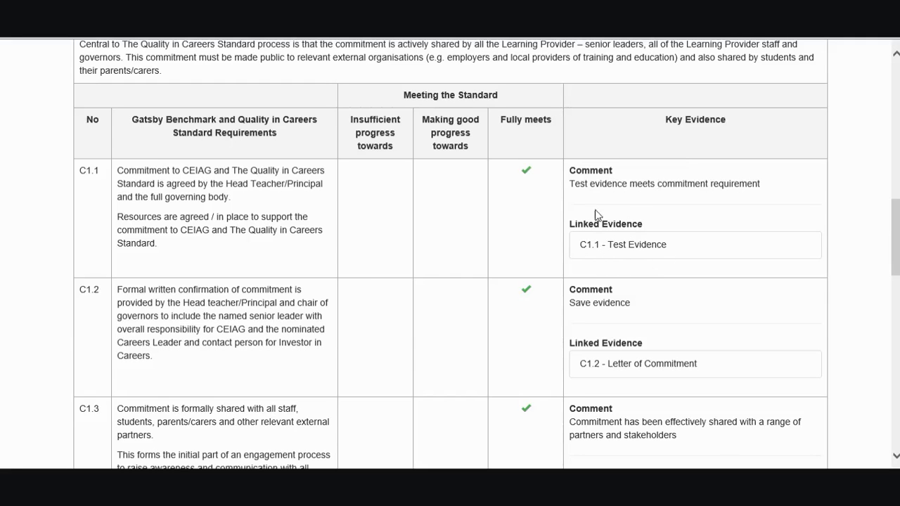
triple_click(756, 184)
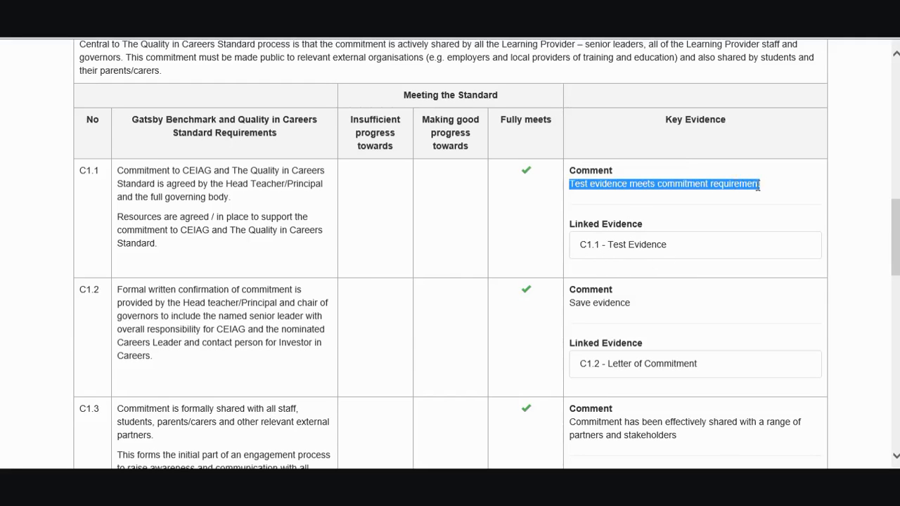
scroll(706, 286, down, 3)
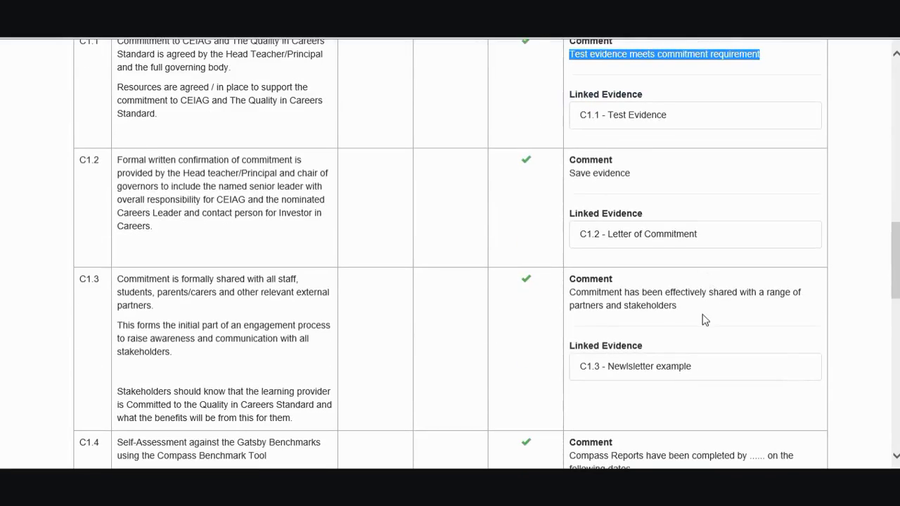
scroll(705, 320, down, 2)
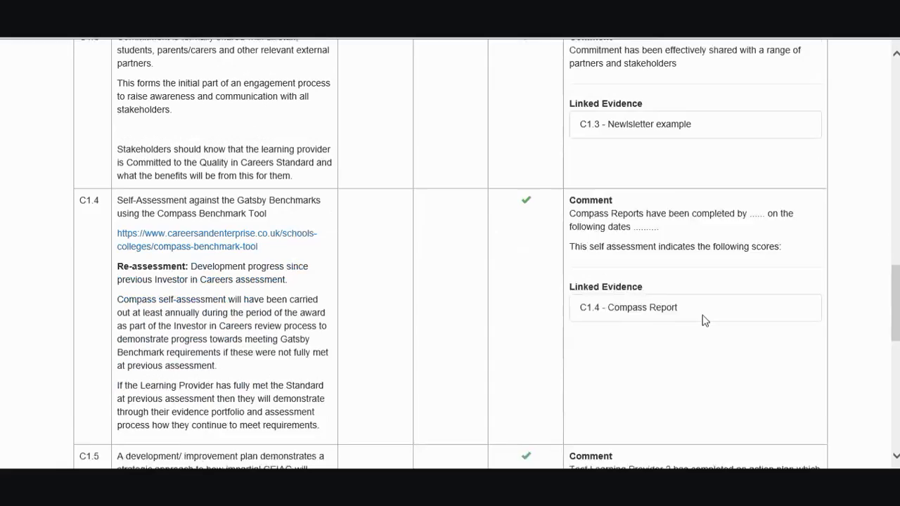
Step: Examine the report's Commitment decision and its Organisation, Delivery and Evaluation sections, and return to the dashboard
scroll(705, 320, down, 6)
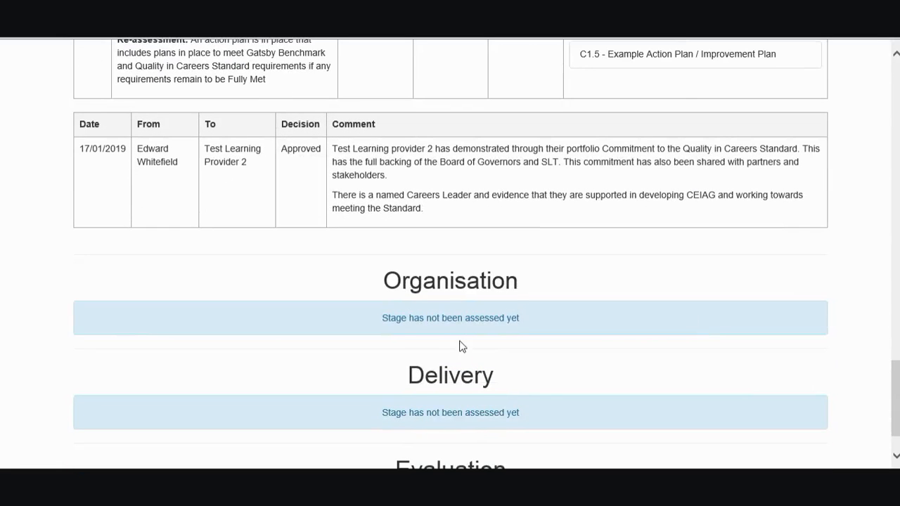
scroll(458, 321, down, 1)
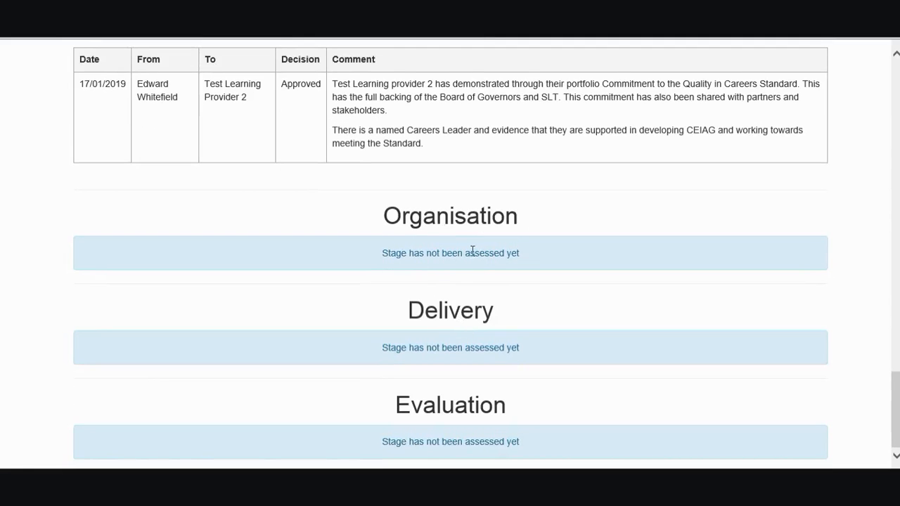
scroll(497, 255, up, 1)
scroll(456, 351, down, 1)
scroll(517, 424, up, 1)
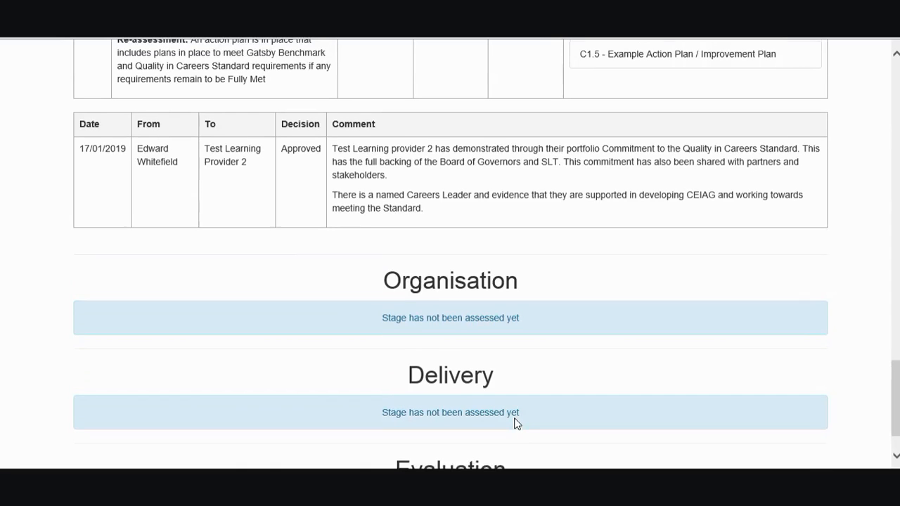
scroll(517, 423, up, 3)
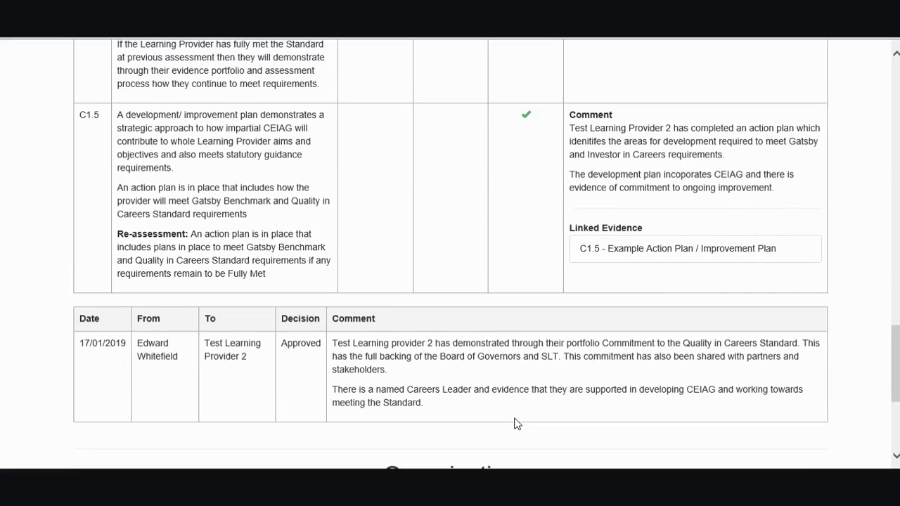
scroll(517, 424, up, 20)
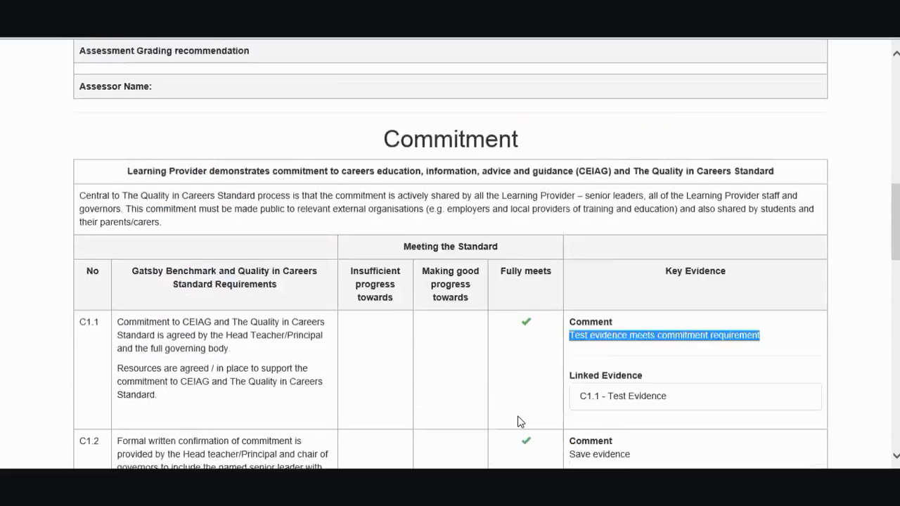
scroll(549, 399, up, 5)
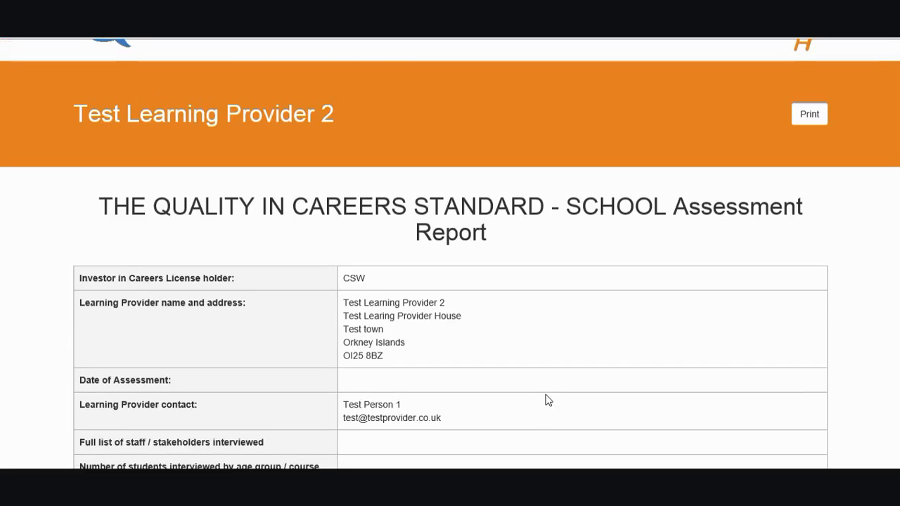
scroll(547, 400, up, 1)
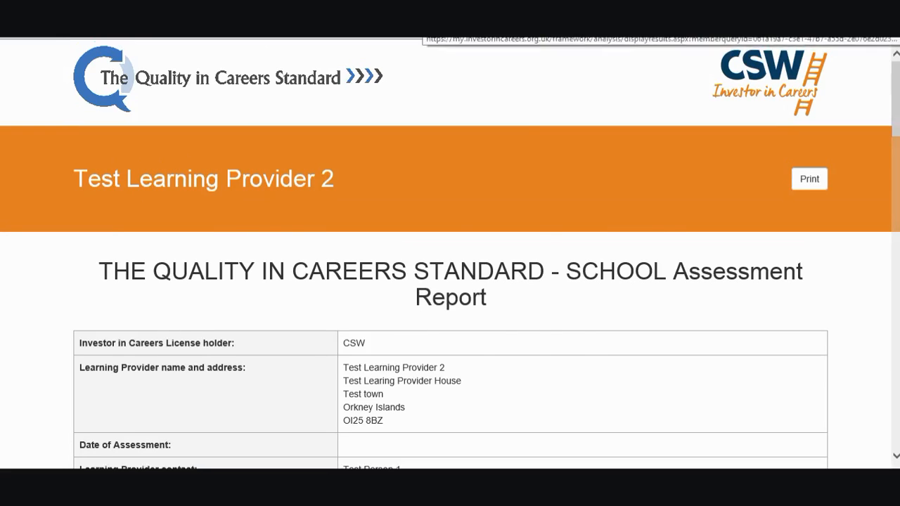
click(424, 30)
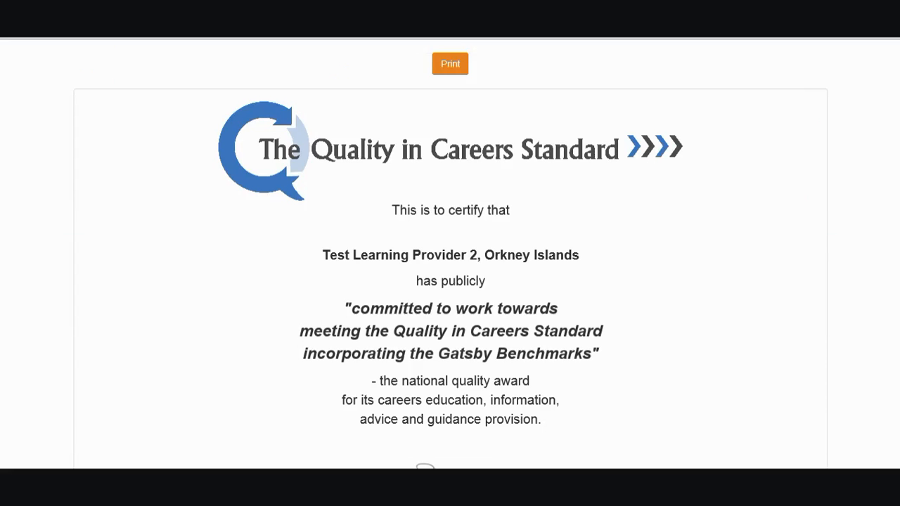
click(408, 28)
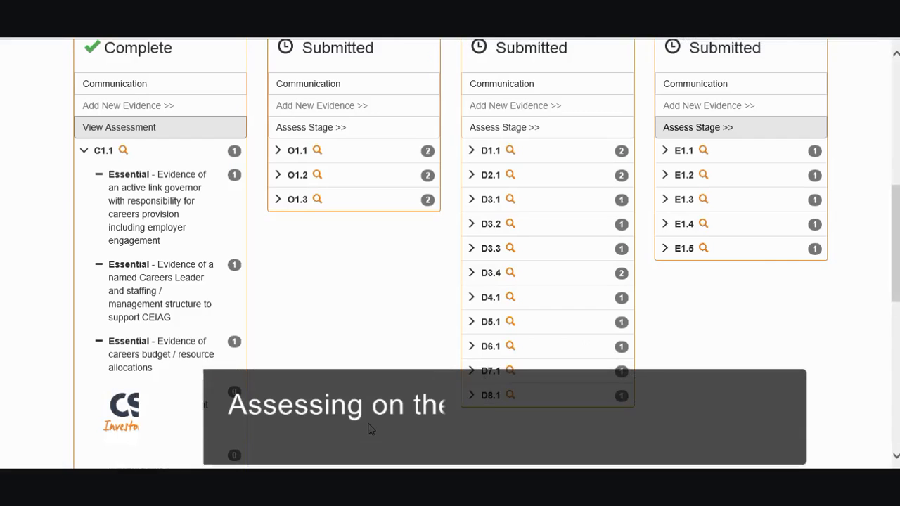
Step: Expand criterion O1.1 in the Organisation stage to read its evidence requirements
scroll(371, 429, up, 2)
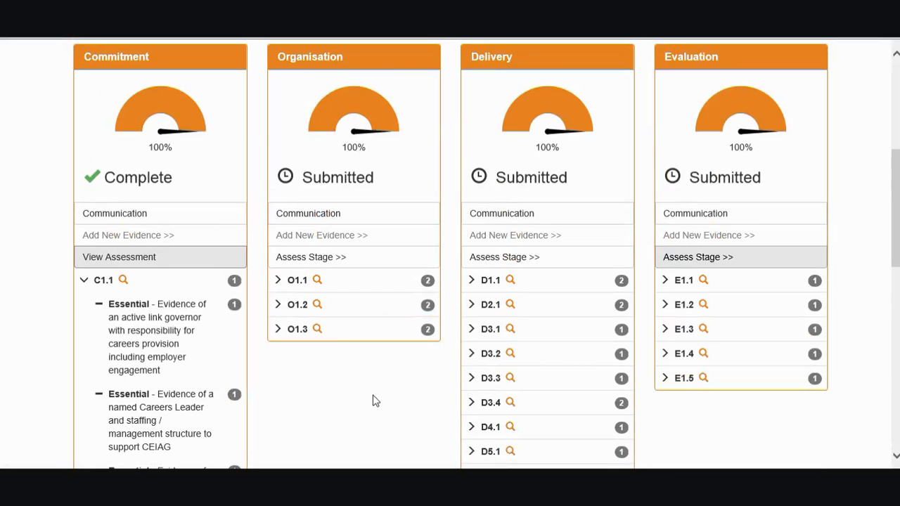
click(279, 285)
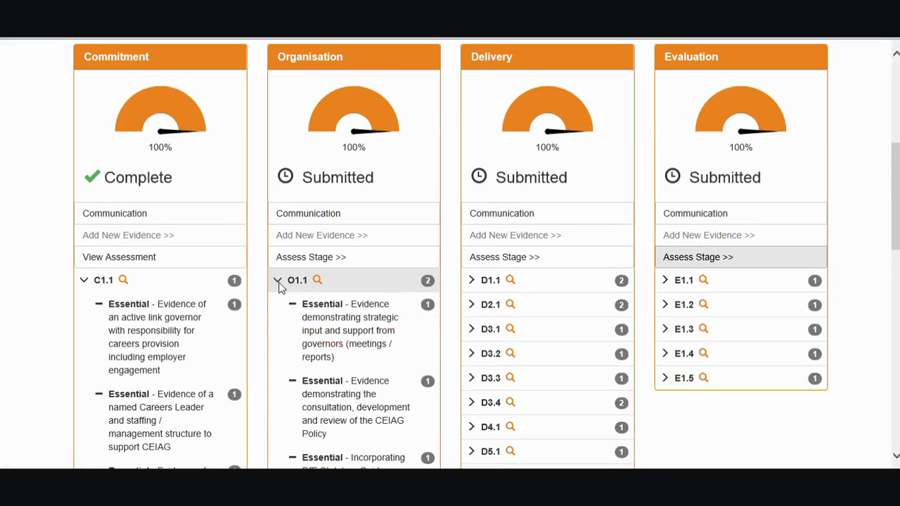
scroll(292, 295, down, 1)
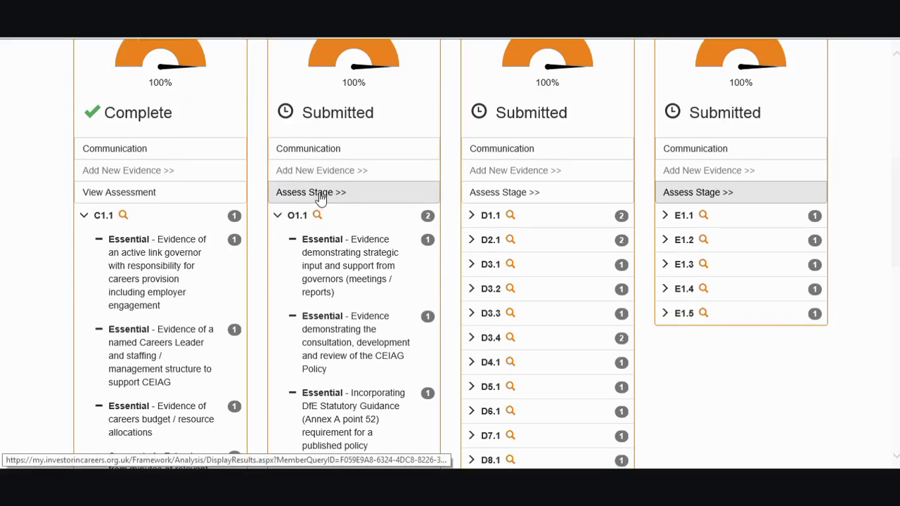
Step: Open the Organisation stage for assessment and bring its list of unassessed criteria into view
click(356, 199)
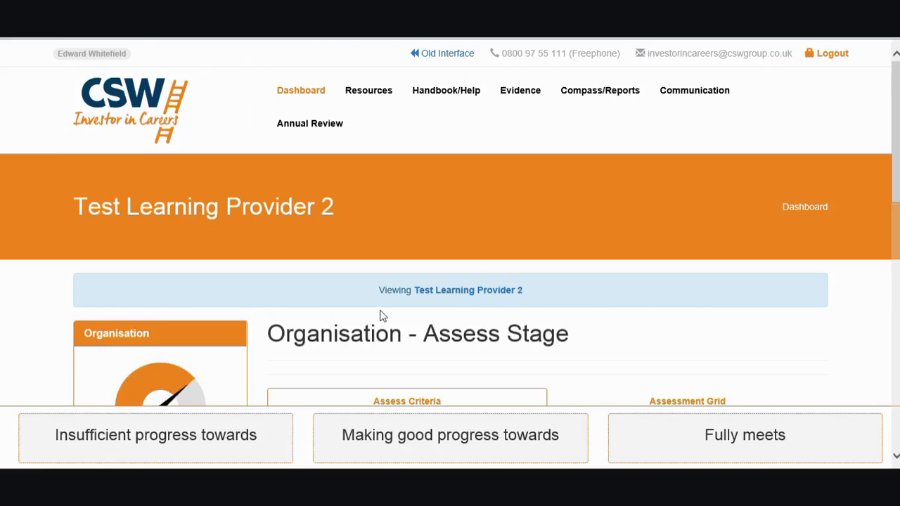
scroll(393, 309, down, 3)
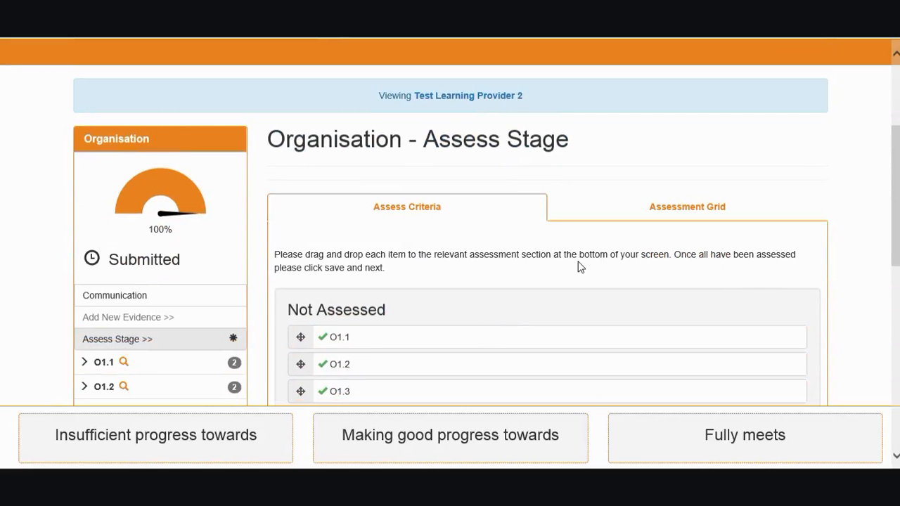
Step: Check the Organisation stage's assessment grid, and move criterion O1.1 to the end of the Not Assessed criteria list
scroll(577, 266, down, 1)
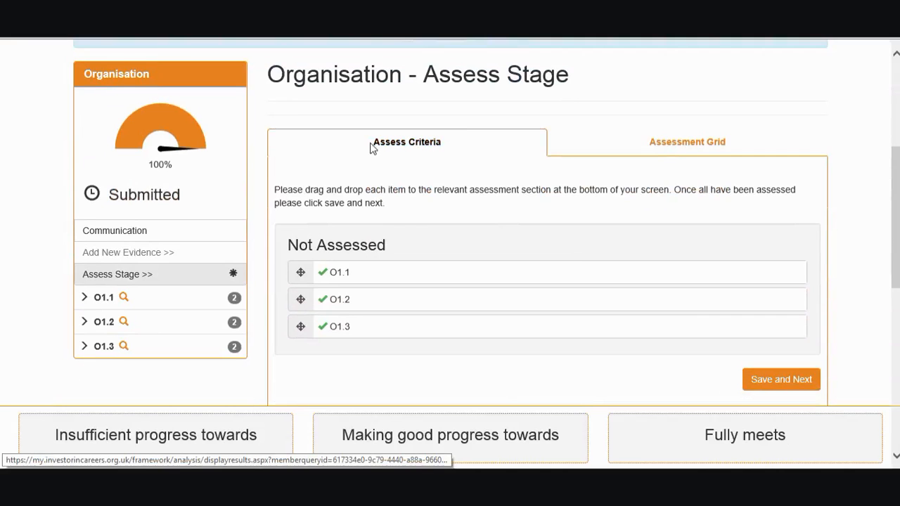
click(653, 144)
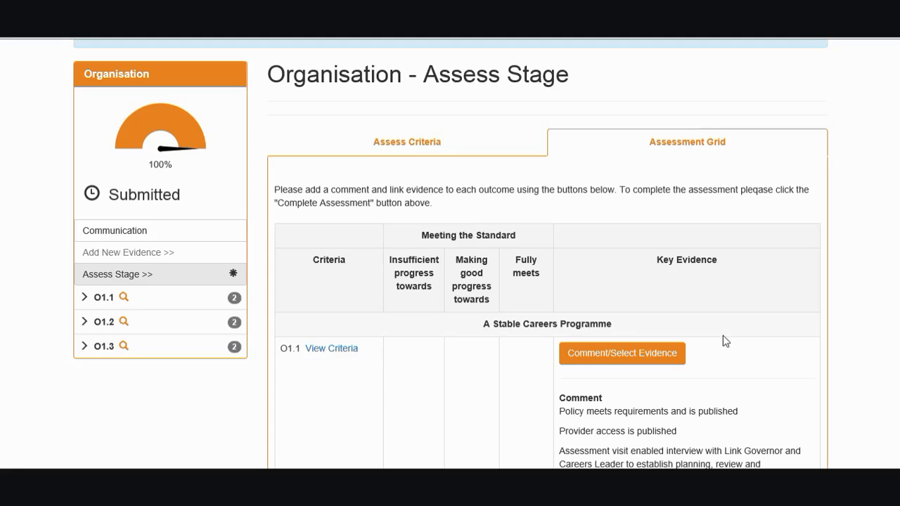
click(412, 141)
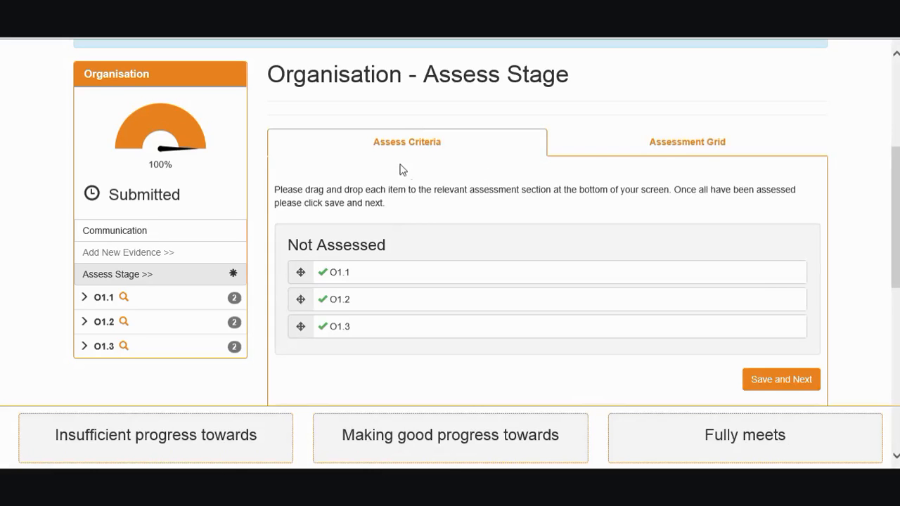
scroll(408, 176, down, 1)
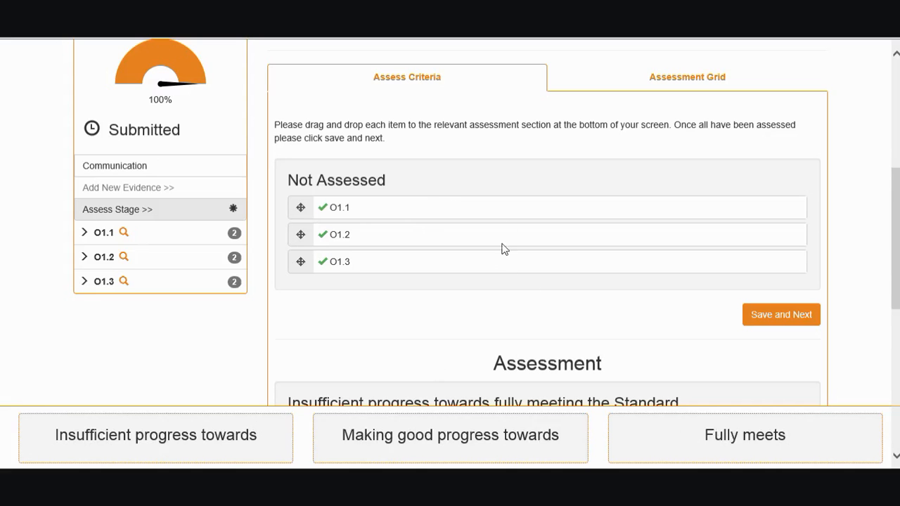
drag(508, 206, 570, 289)
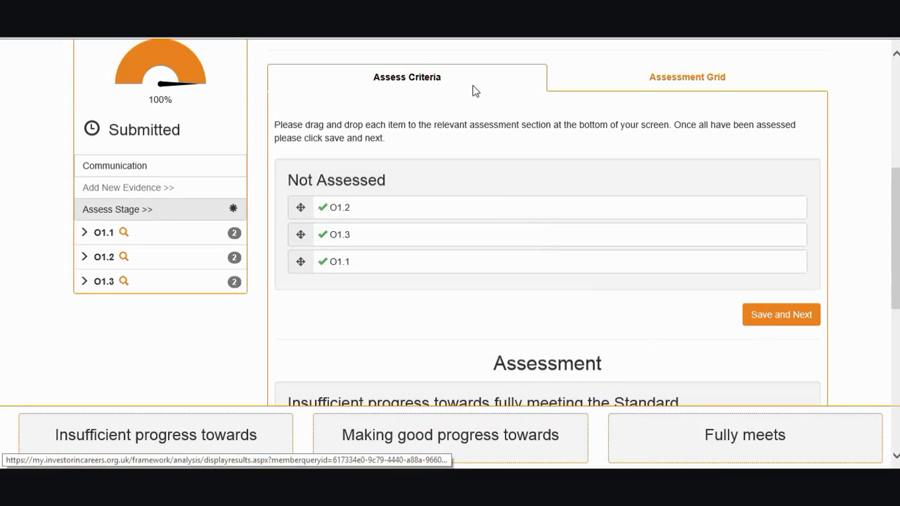
Step: Read criterion O1.1's description and examples of evidence from the Organisation assessment grid, and close the criteria details
click(630, 84)
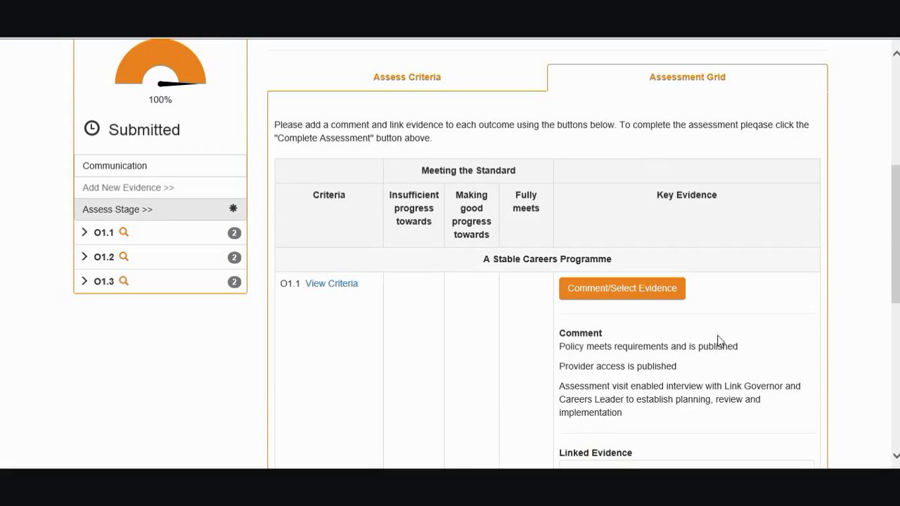
scroll(722, 336, down, 2)
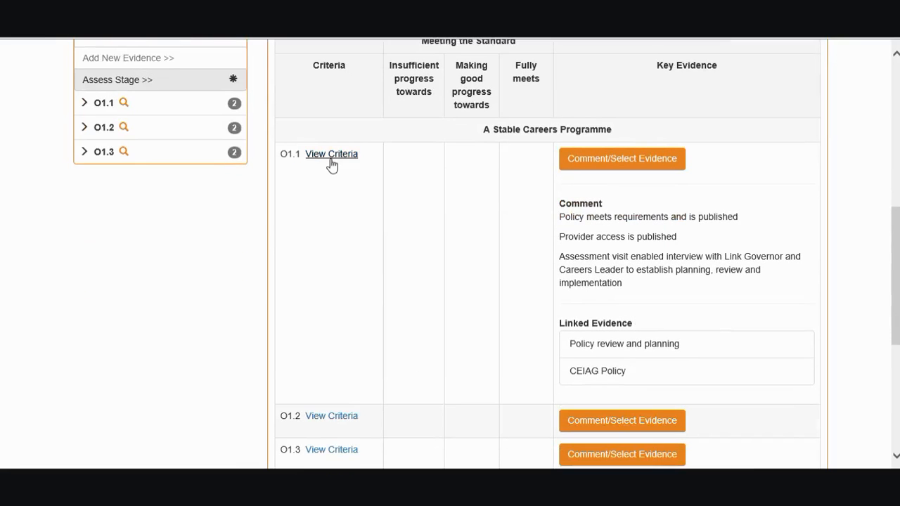
click(331, 155)
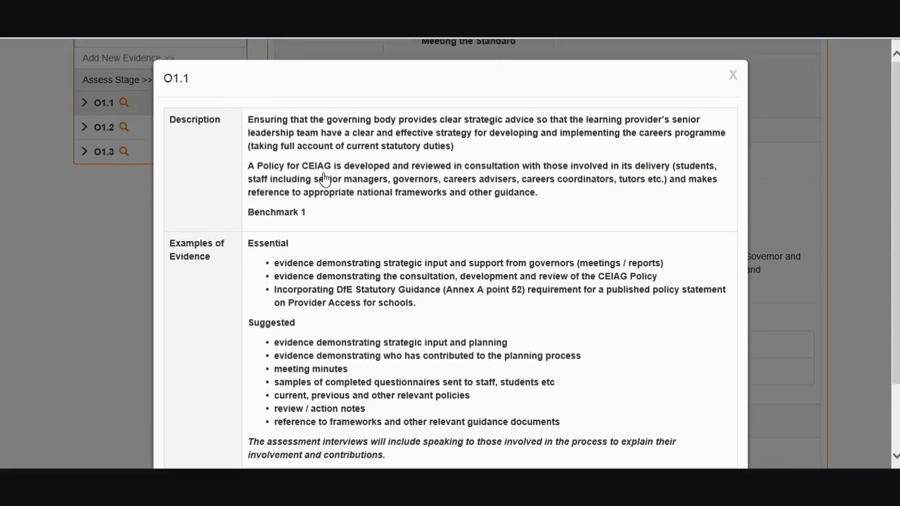
click(732, 75)
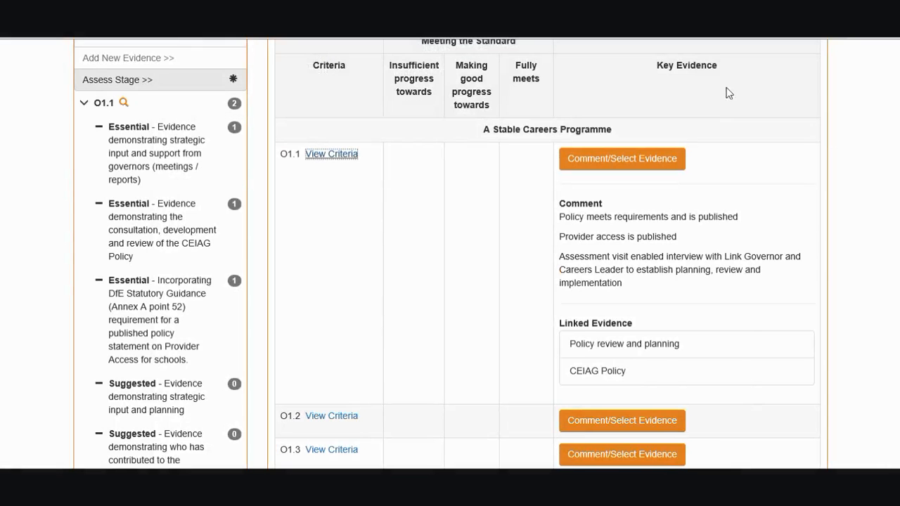
Step: Open O1.1's comment and evidence selection and check the details of the linked Policy review and planning evidence
scroll(489, 276, down, 1)
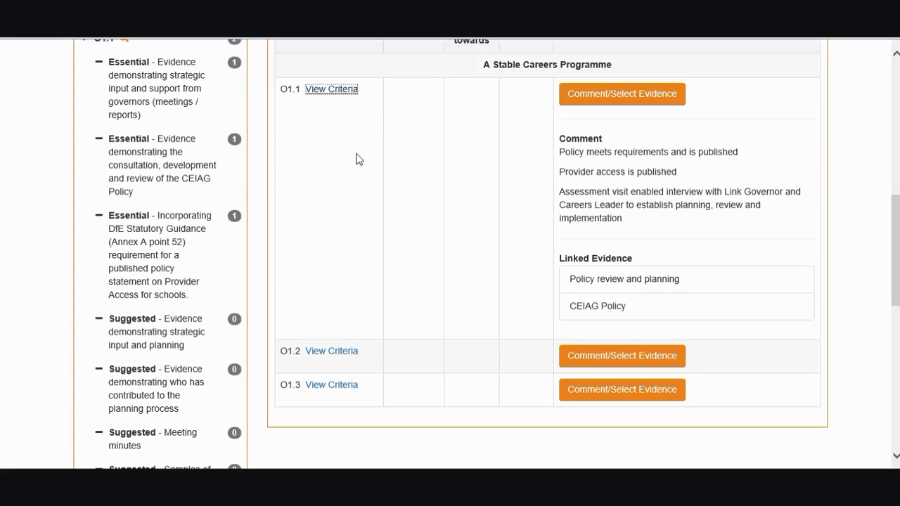
click(643, 103)
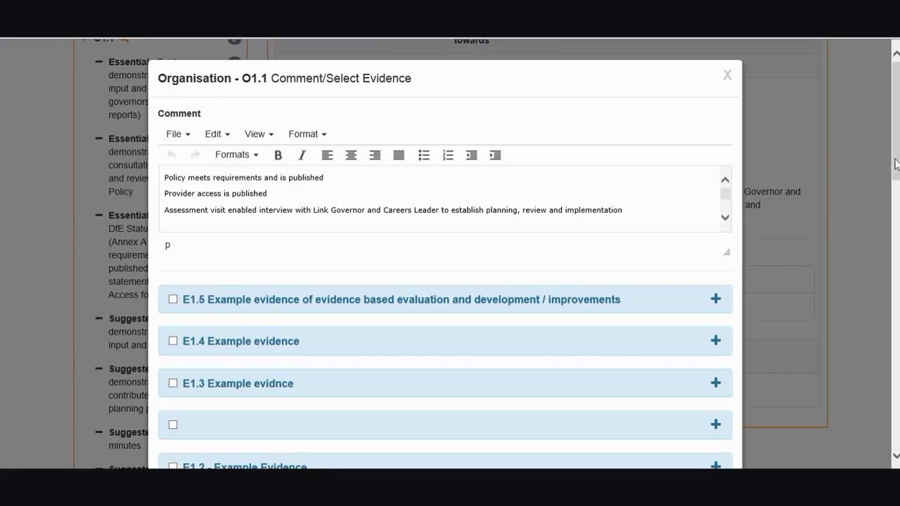
drag(897, 166, 898, 383)
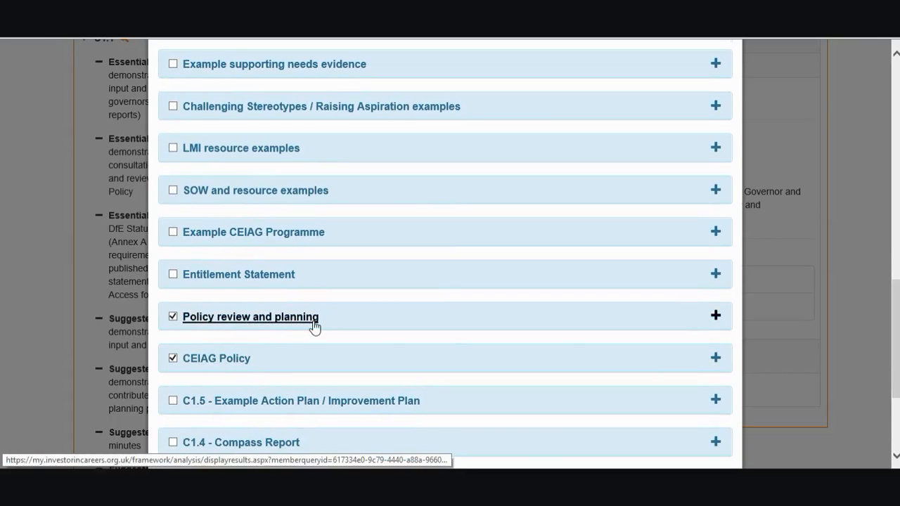
click(716, 316)
scroll(715, 320, down, 3)
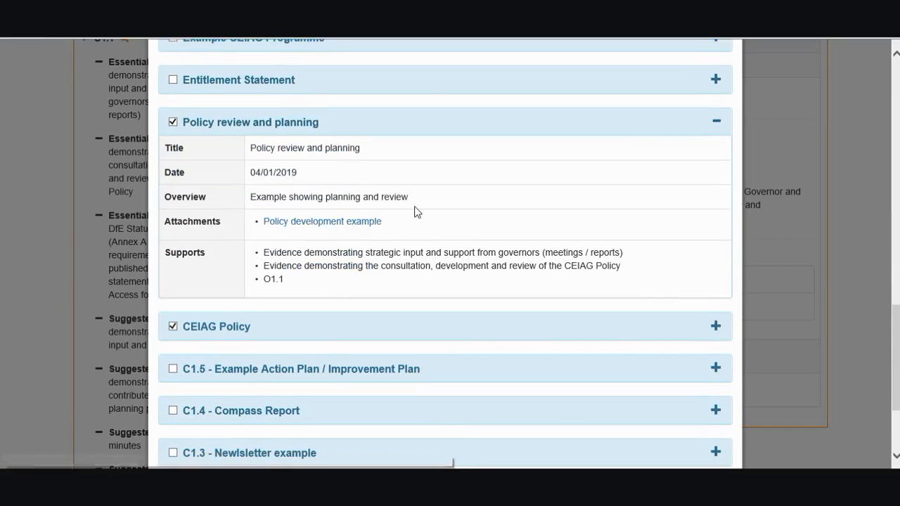
click(717, 122)
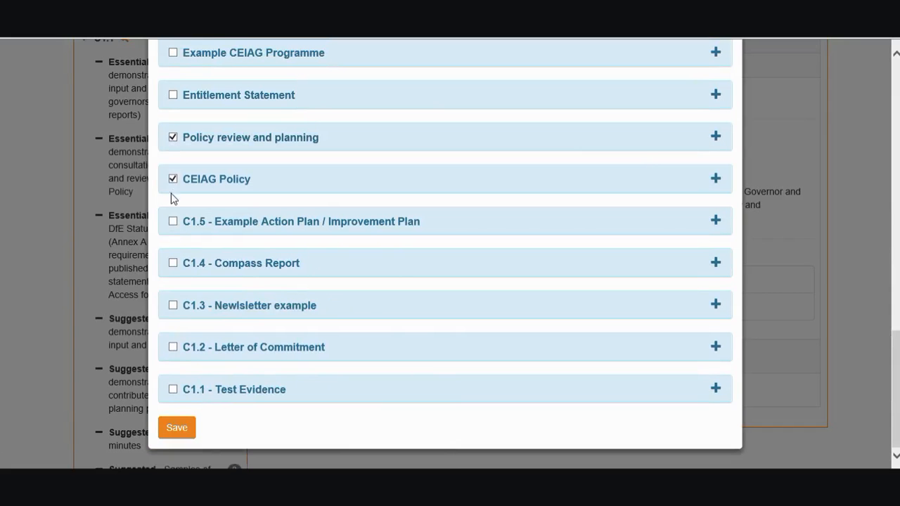
Step: Review O1.1's written comment and the list of evidence that can be linked to it
drag(897, 358, 891, 95)
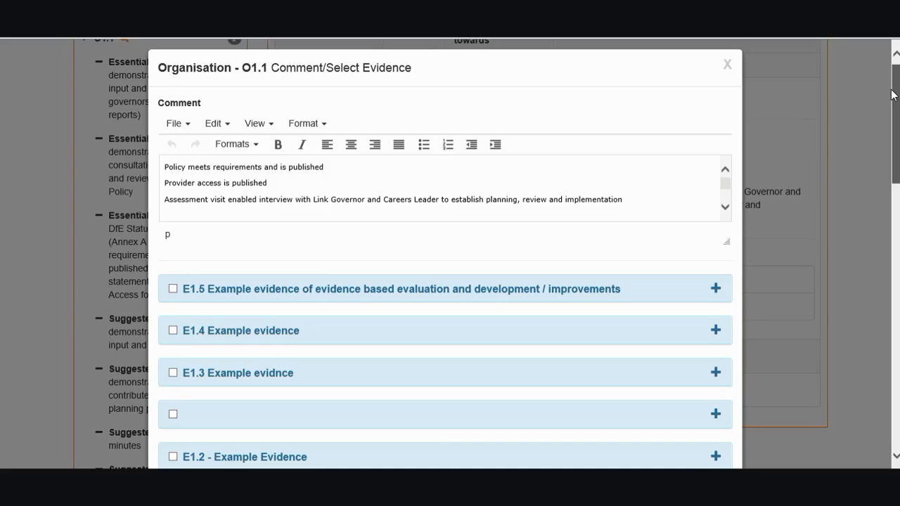
drag(891, 95, 892, 270)
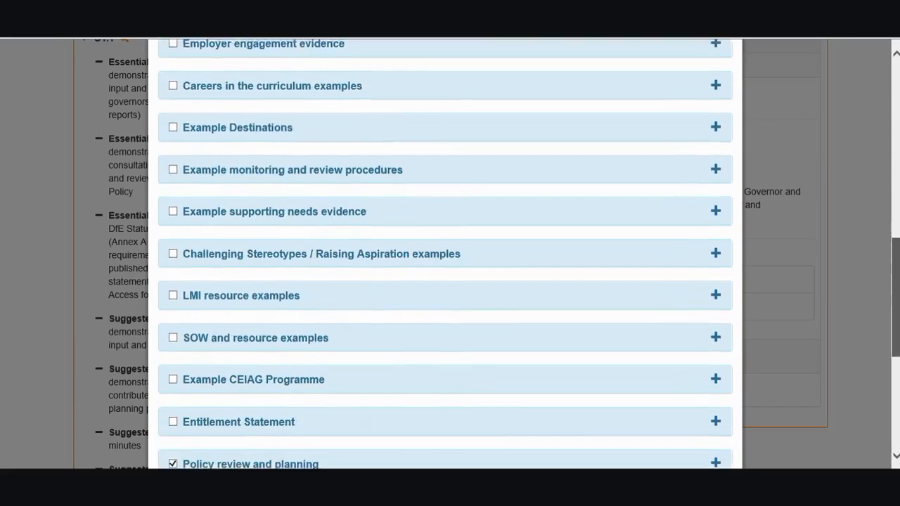
scroll(313, 452, down, 5)
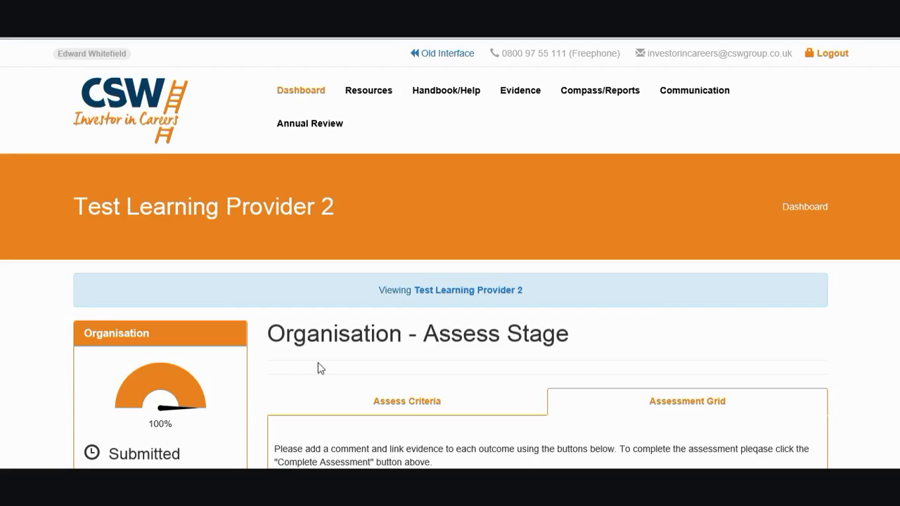
Step: Read criterion O1.2's description and essential evidence from the assessment grid, and close the criteria details
scroll(703, 436, down, 5)
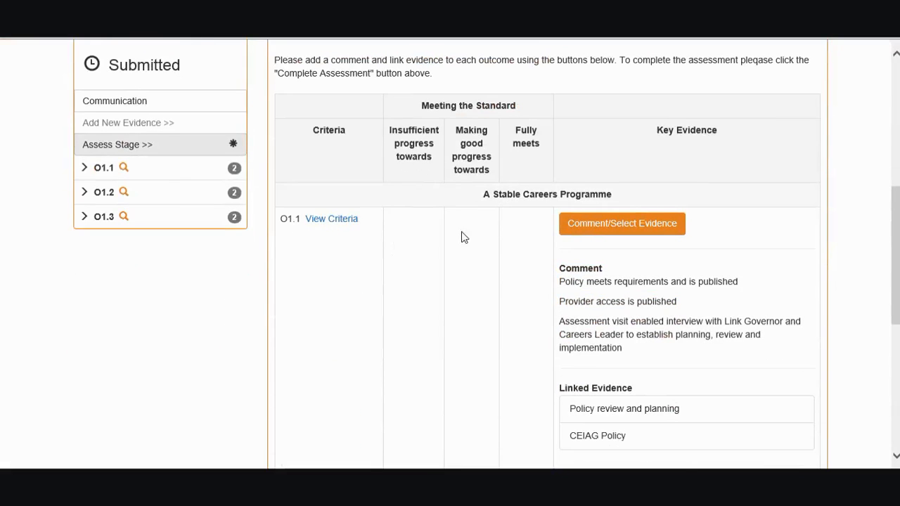
scroll(363, 239, down, 2)
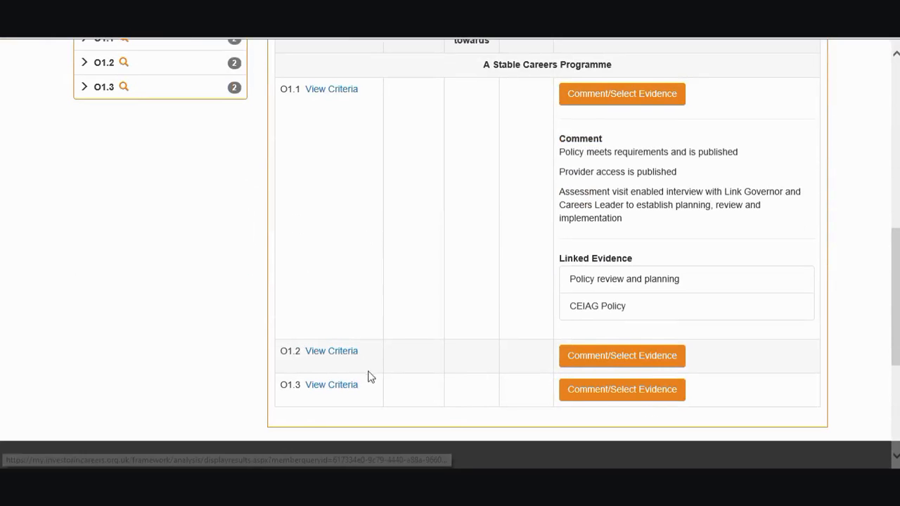
click(338, 353)
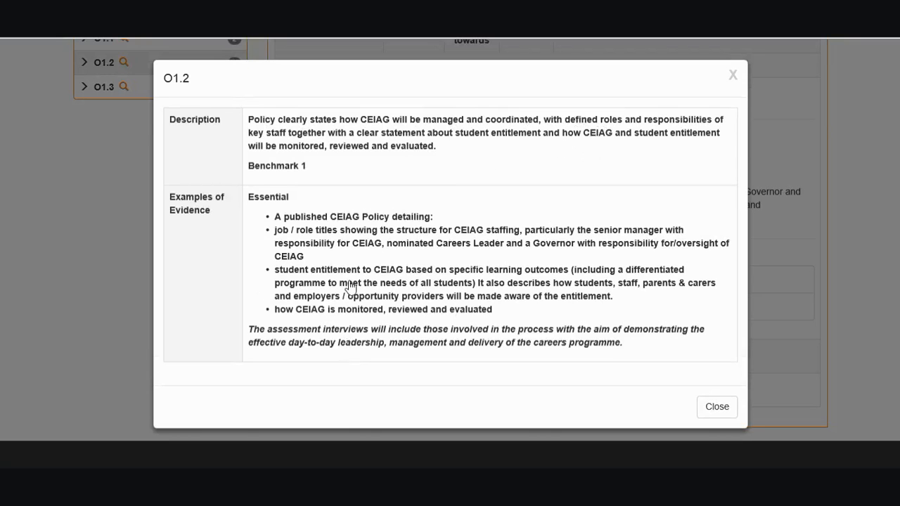
click(735, 76)
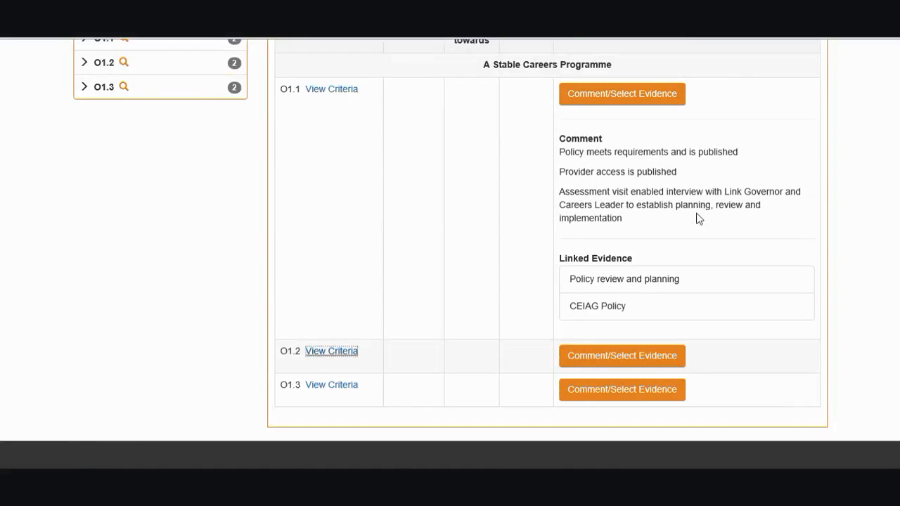
Step: Open O1.2's comment and evidence selection and inspect the details of the E1.5 evaluation and development evidence
scroll(581, 346, down, 1)
click(595, 292)
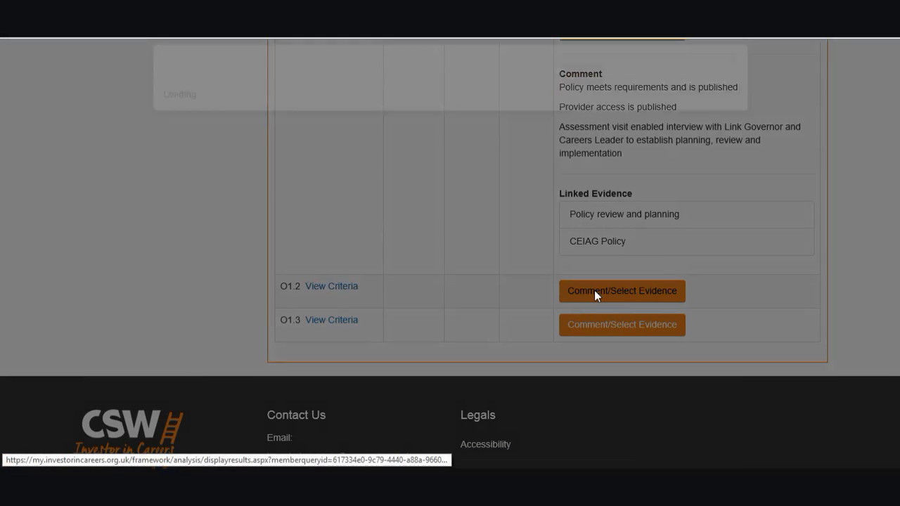
scroll(594, 295, down, 1)
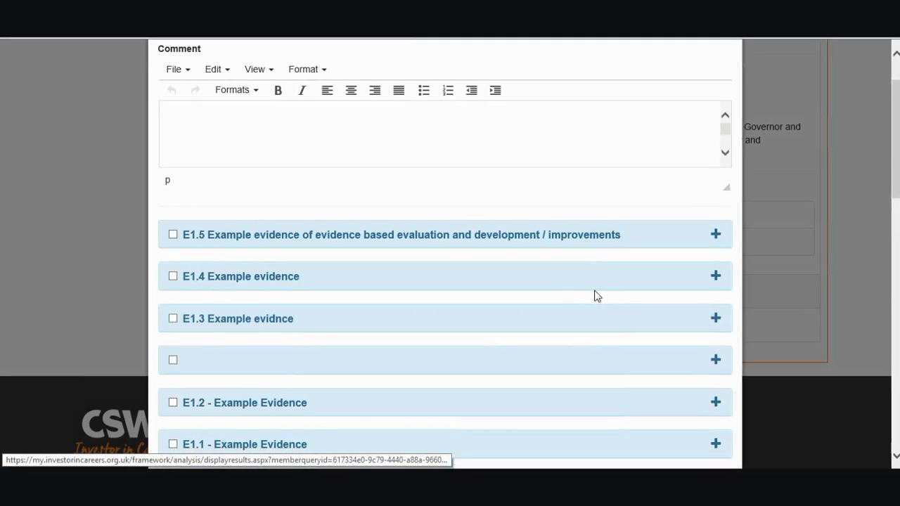
scroll(352, 267, down, 1)
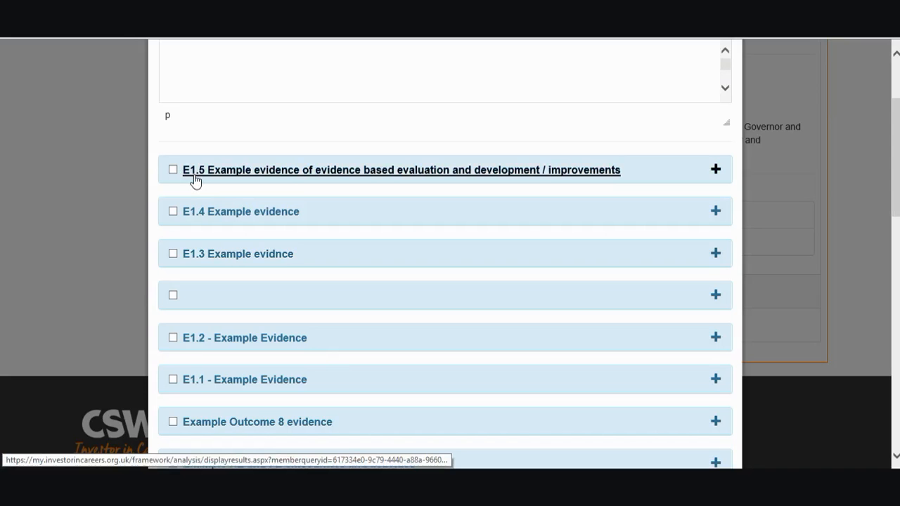
click(716, 171)
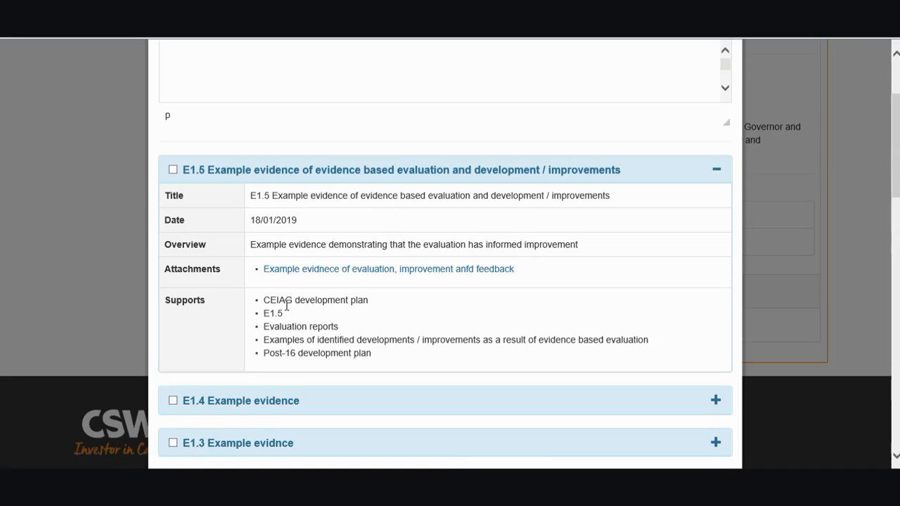
click(716, 173)
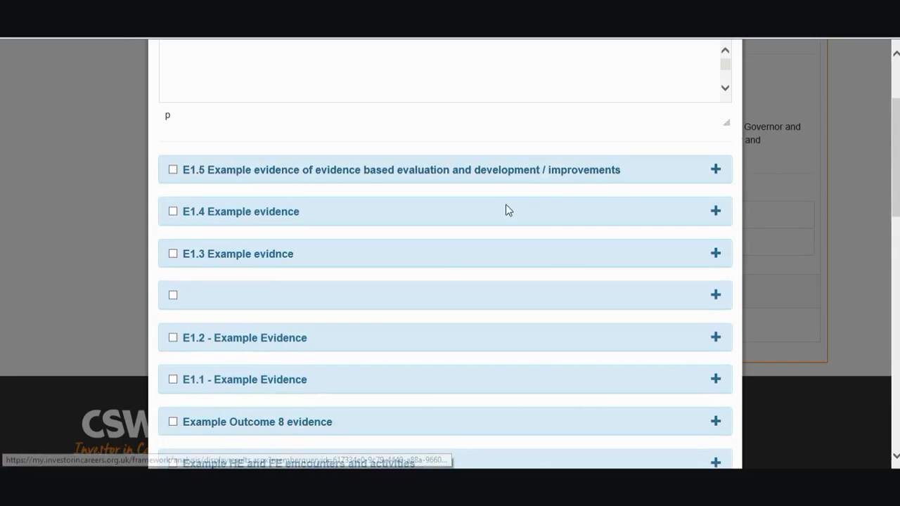
Step: Look through the evidence available for O1.2 and expand the Careers in the curriculum examples item
scroll(503, 203, down, 2)
scroll(504, 203, down, 3)
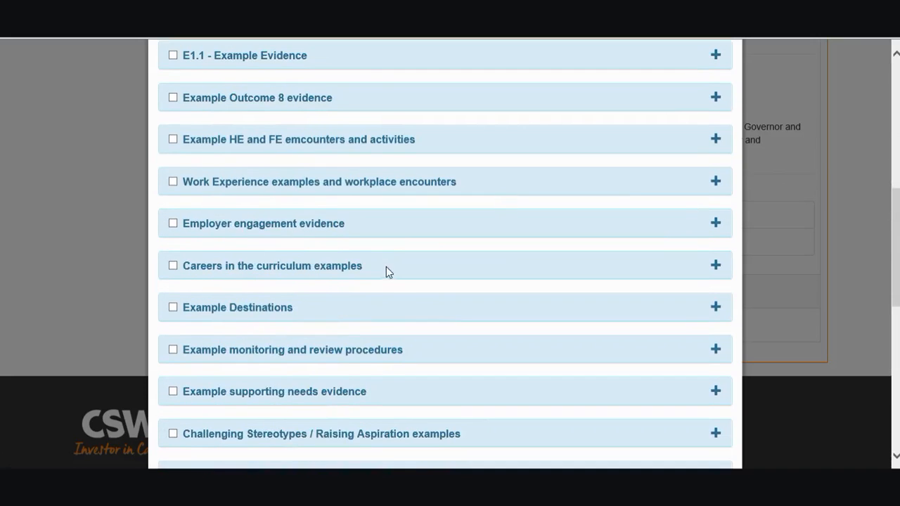
scroll(388, 271, down, 1)
scroll(295, 312, up, 1)
scroll(294, 312, down, 1)
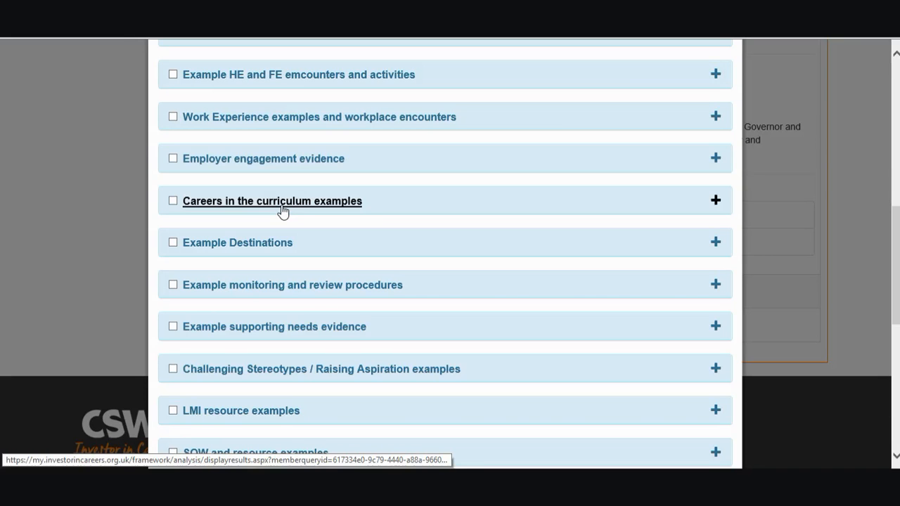
click(716, 202)
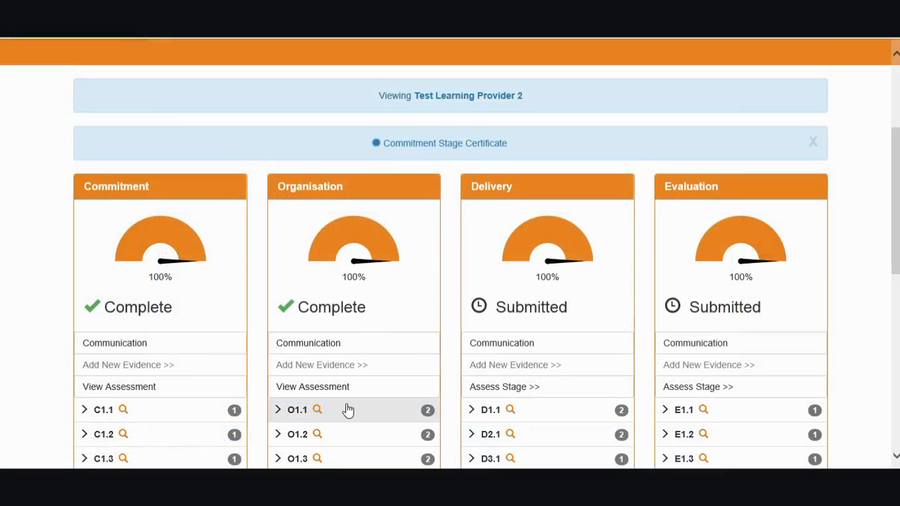
Step: Open the completed Organisation stage assessment report and read the ratings, comments and linked evidence for criteria O1.1 to O1.3
click(895, 455)
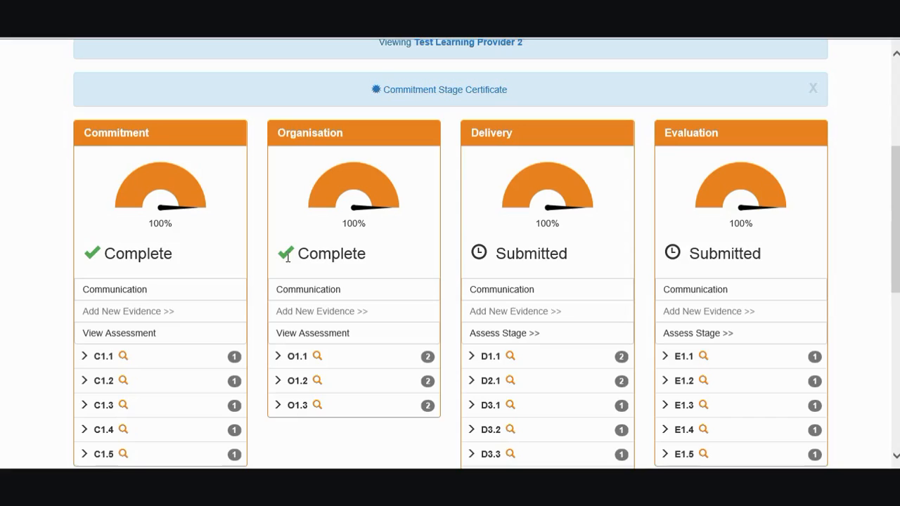
click(328, 340)
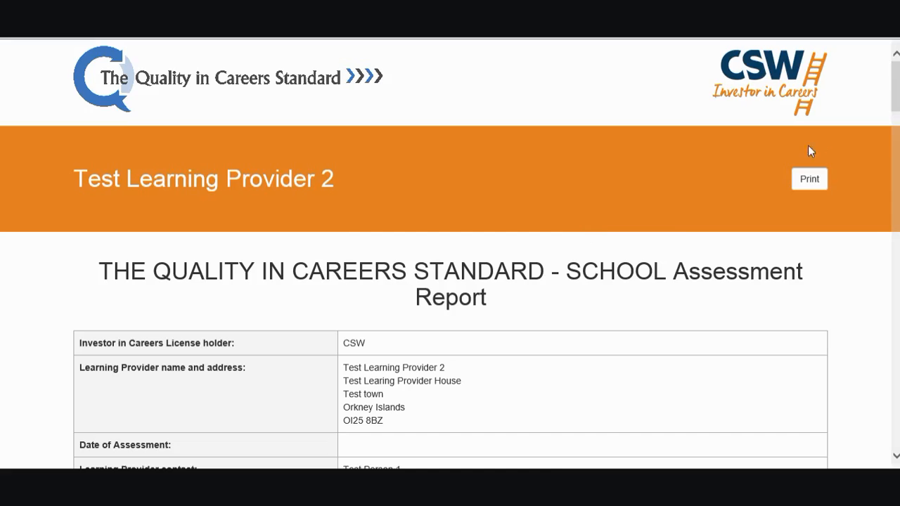
drag(895, 101, 895, 354)
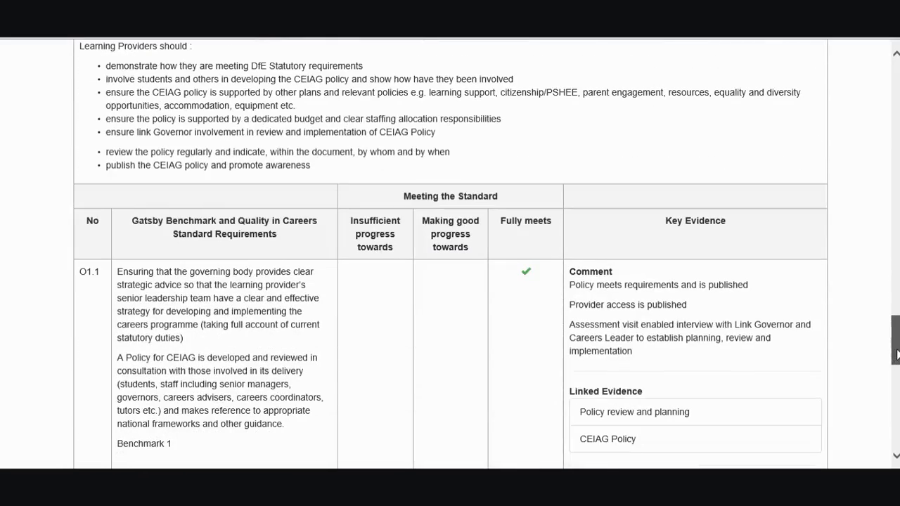
scroll(816, 299, down, 2)
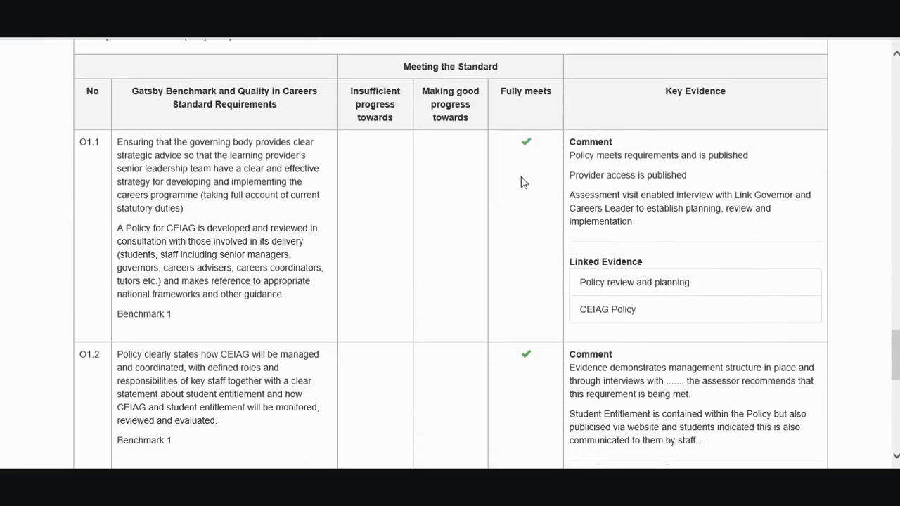
scroll(521, 182, down, 4)
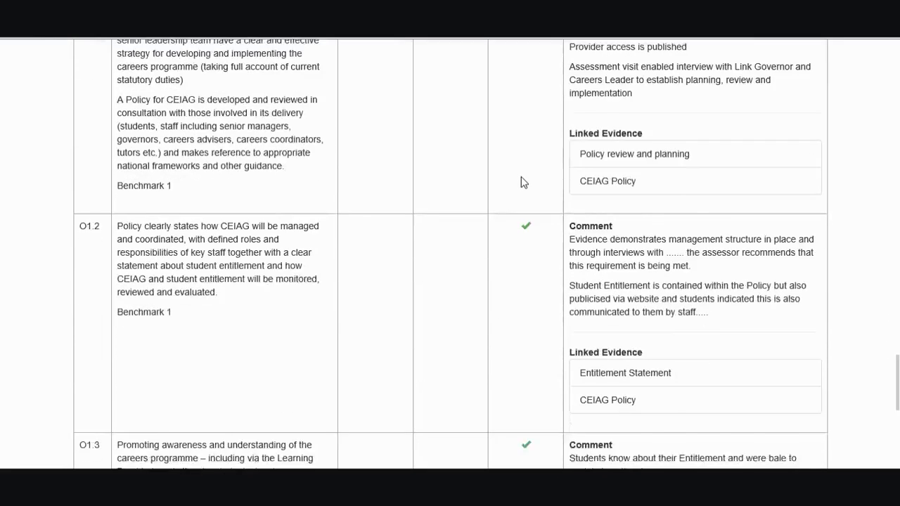
scroll(548, 282, down, 1)
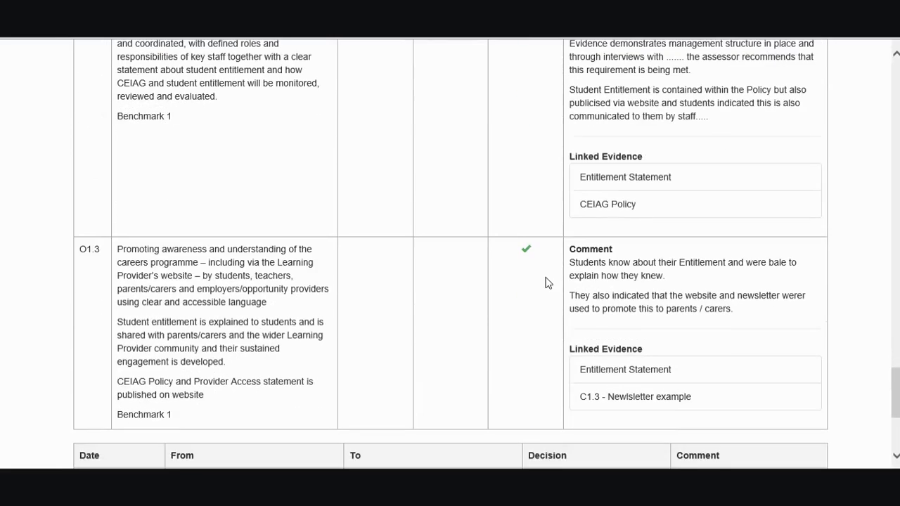
Step: Review the Organisation criteria ratings, the decision history and the Delivery and Evaluation sections of the assessment report
scroll(548, 282, up, 1)
scroll(548, 282, up, 4)
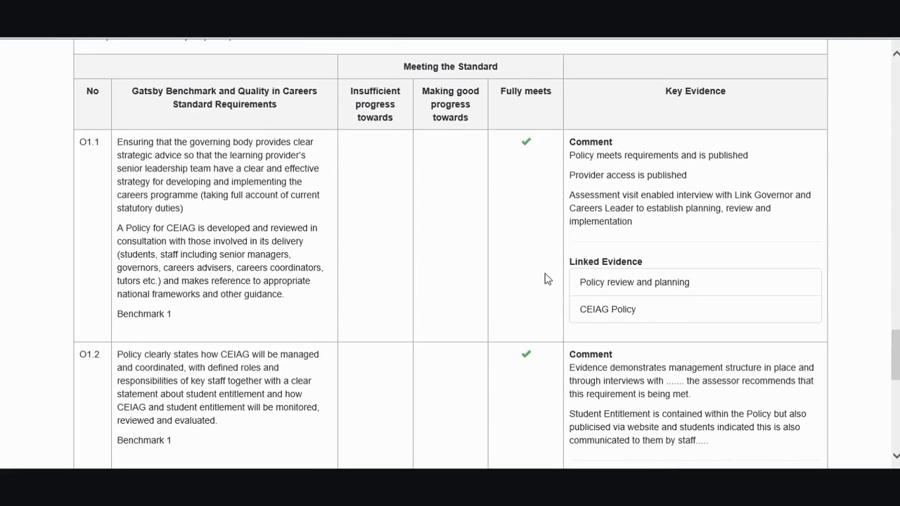
scroll(545, 274, down, 5)
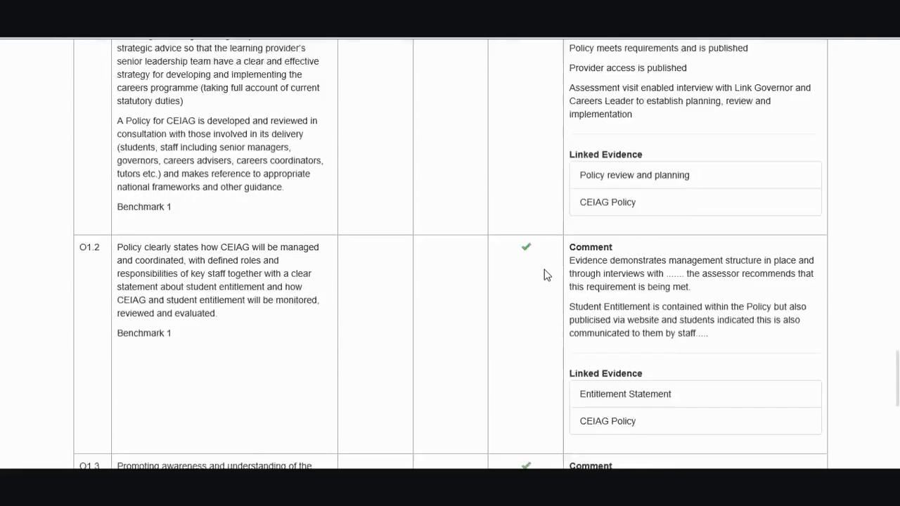
scroll(543, 274, down, 1)
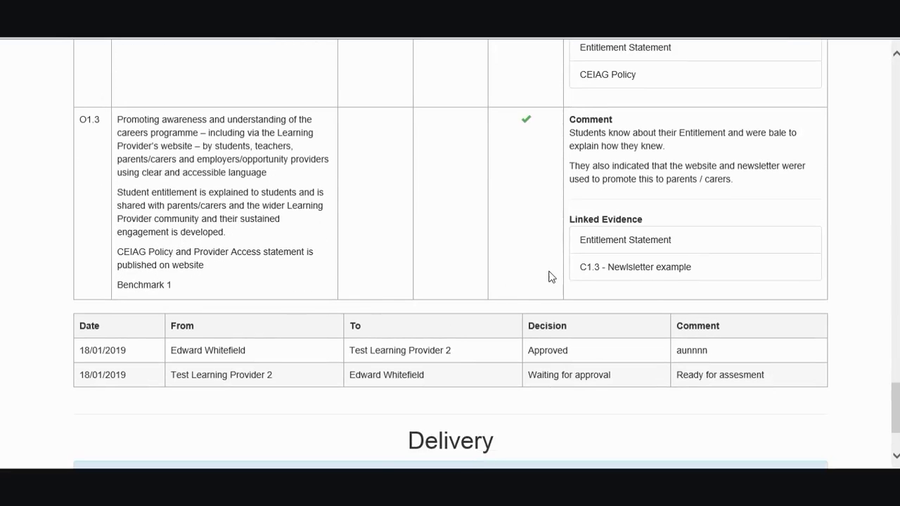
scroll(552, 274, up, 1)
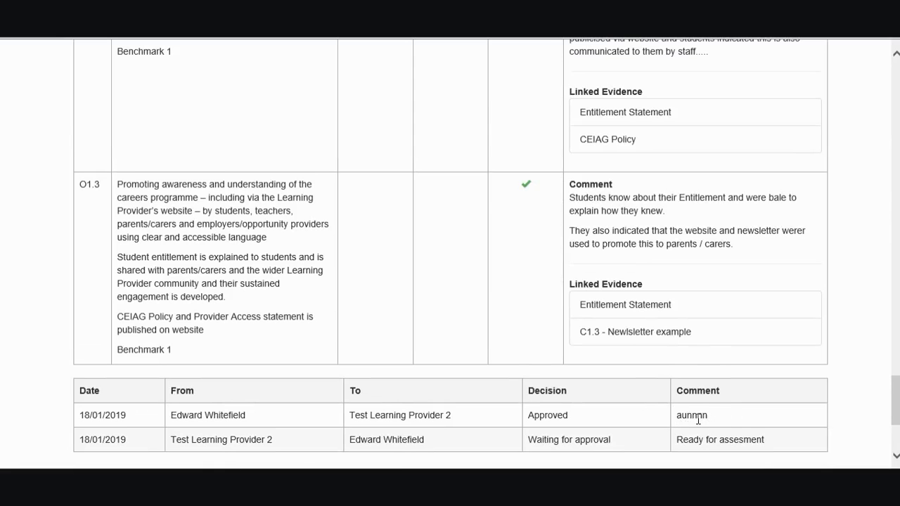
scroll(697, 419, down, 3)
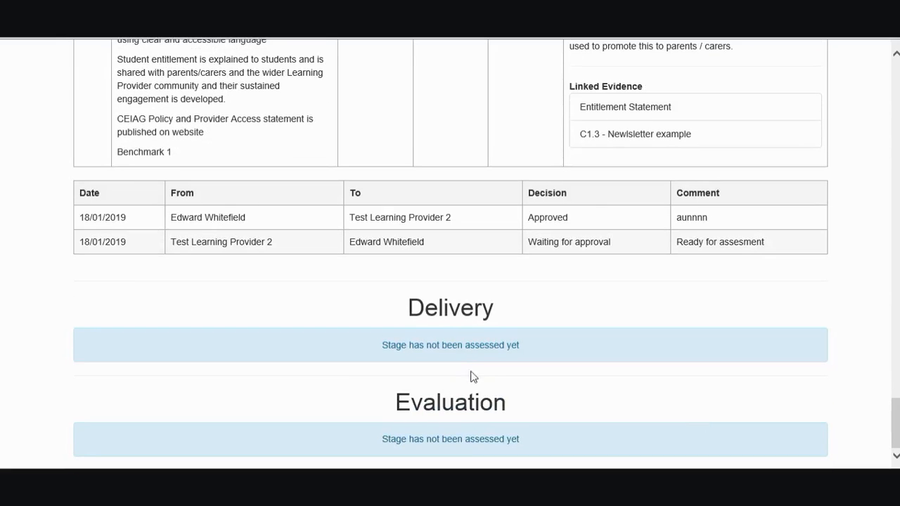
scroll(482, 392, up, 10)
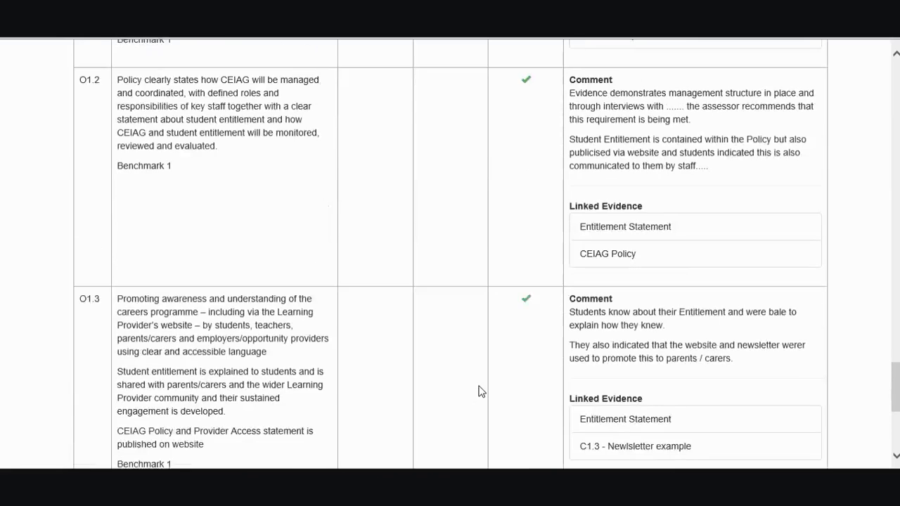
scroll(482, 391, up, 15)
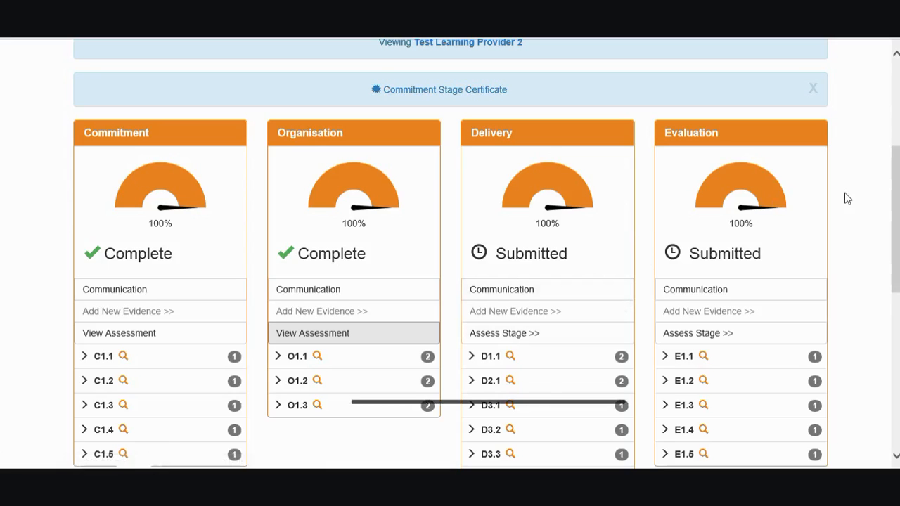
Step: Open the assessment of the Delivery stage and look through its criteria awaiting assessment, D1.1 to D8.1
scroll(896, 217, down, 2)
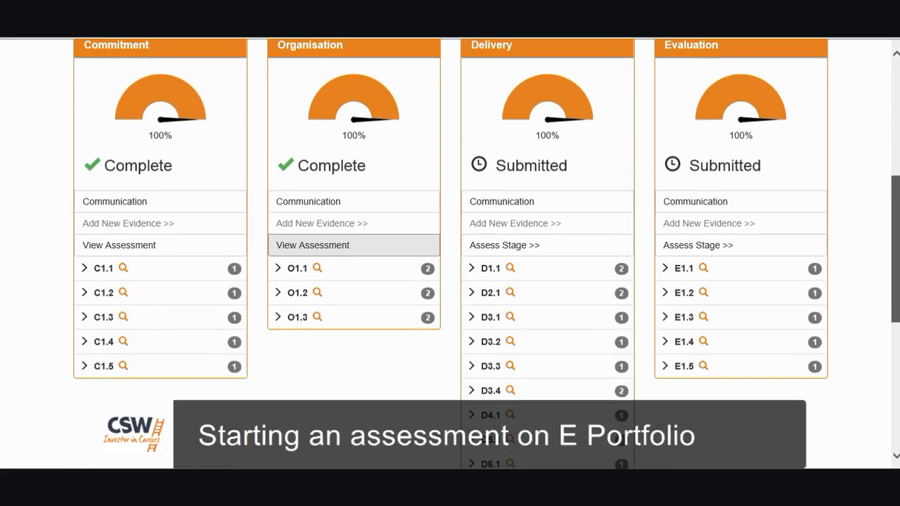
click(484, 248)
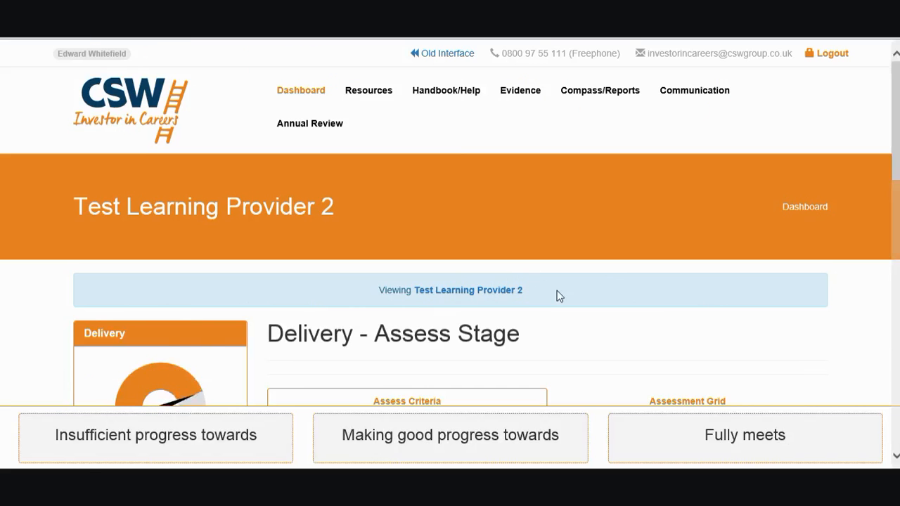
scroll(556, 290, down, 2)
scroll(558, 292, down, 1)
scroll(561, 253, down, 2)
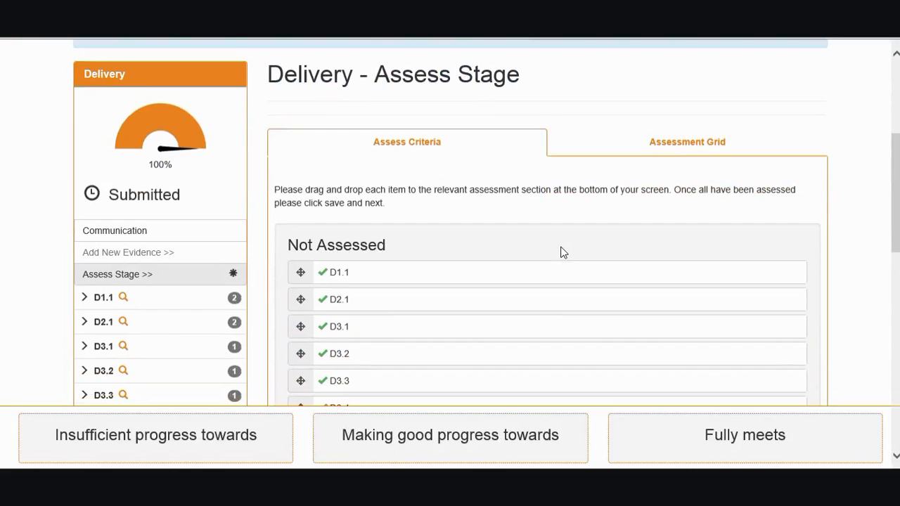
scroll(556, 248, down, 1)
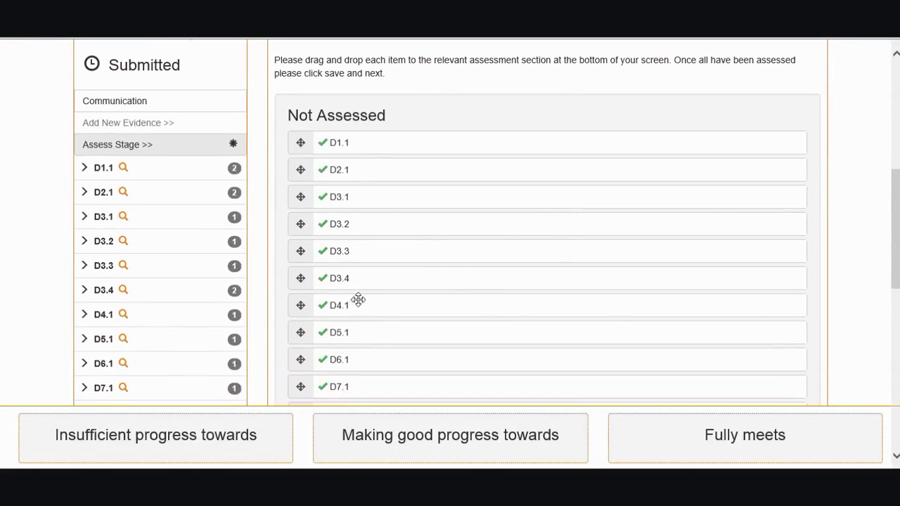
scroll(368, 347, down, 1)
scroll(369, 345, up, 1)
scroll(412, 146, down, 1)
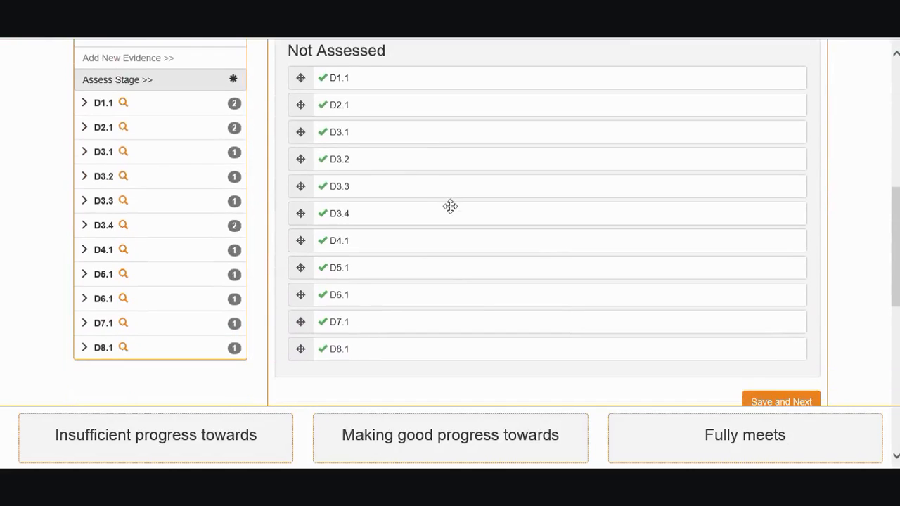
scroll(450, 205, up, 3)
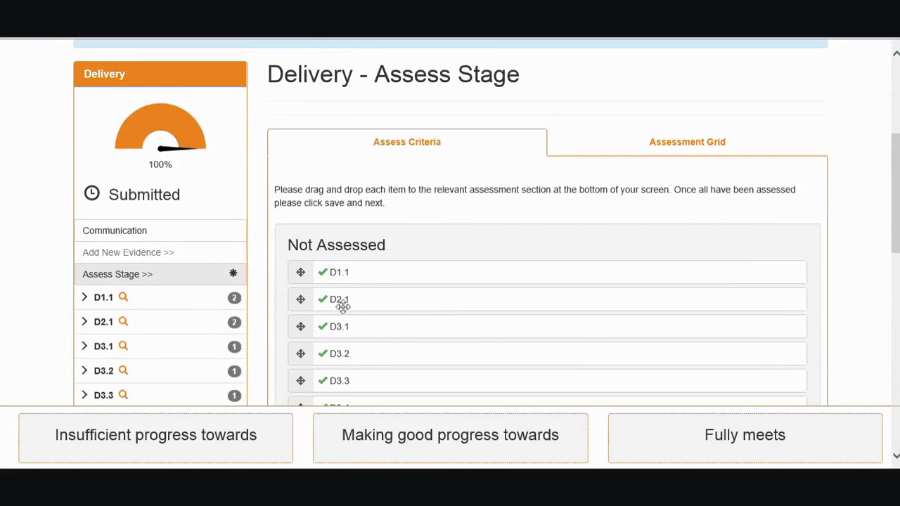
Step: Open the Delivery assessment grid, read criterion D1.1's description and examples of evidence, and close the criteria details
click(726, 145)
scroll(680, 224, down, 2)
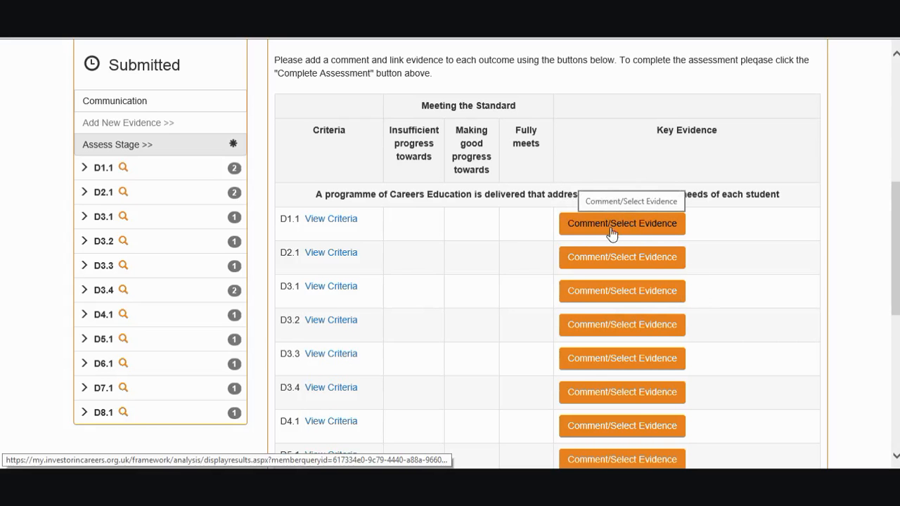
scroll(613, 234, down, 1)
click(334, 156)
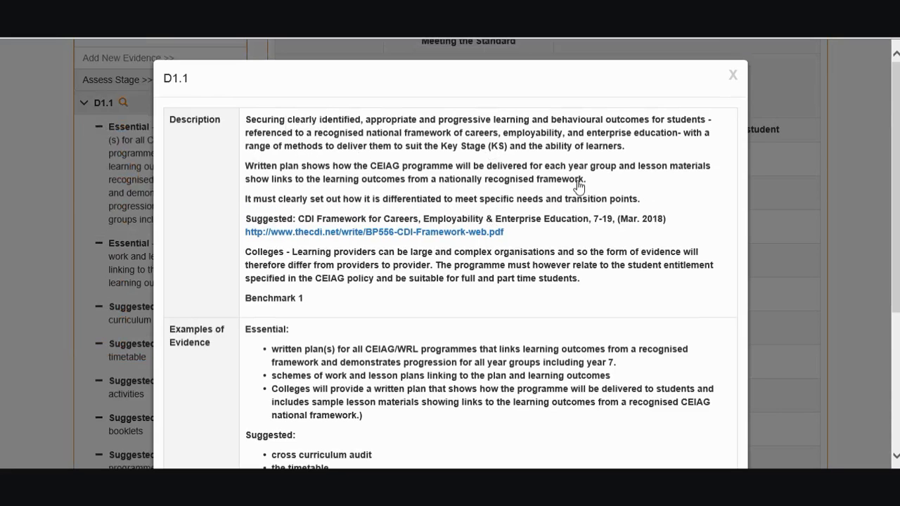
scroll(526, 319, down, 2)
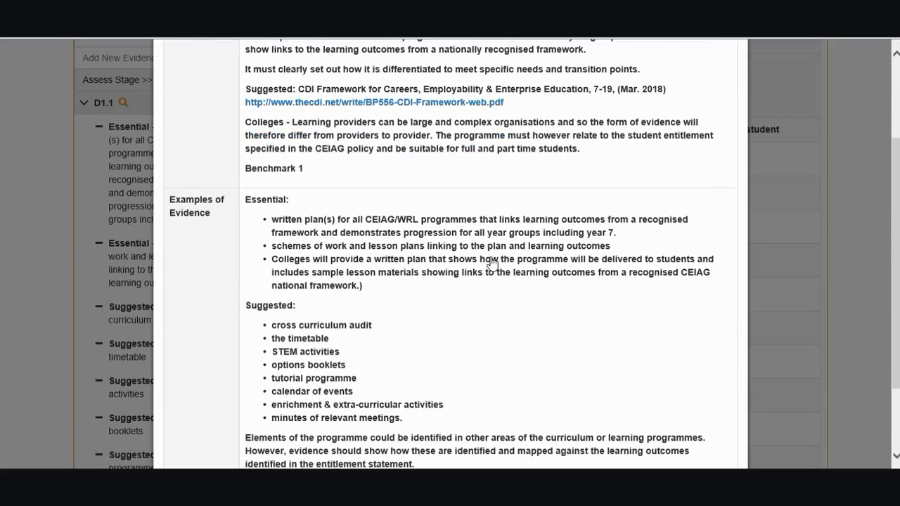
scroll(659, 256, down, 2)
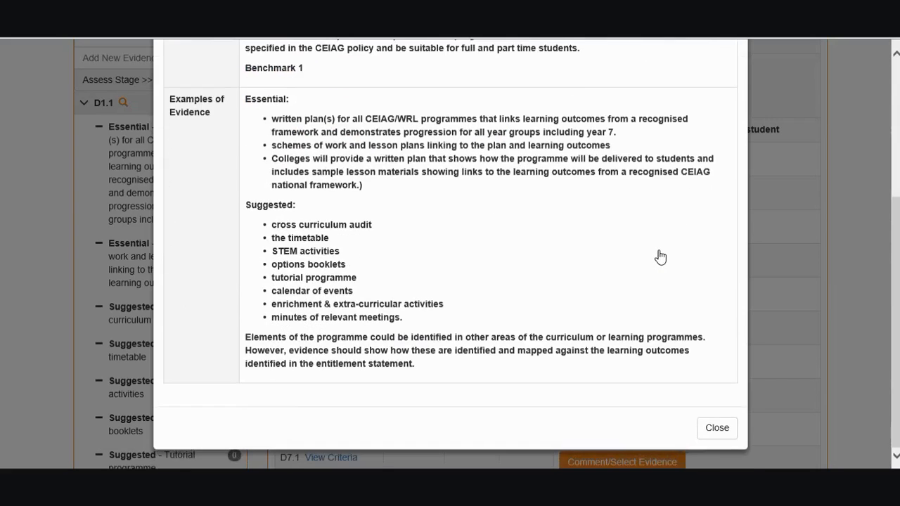
scroll(660, 258, up, 2)
scroll(659, 258, up, 2)
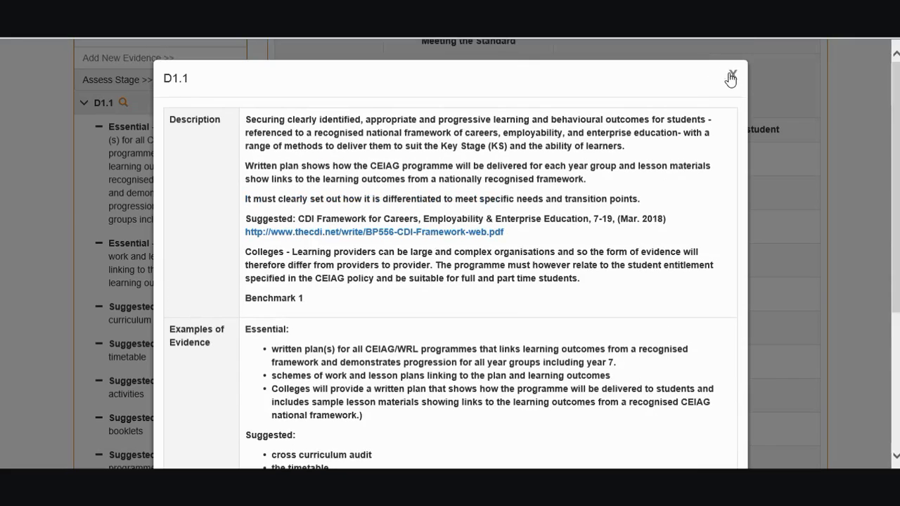
click(732, 75)
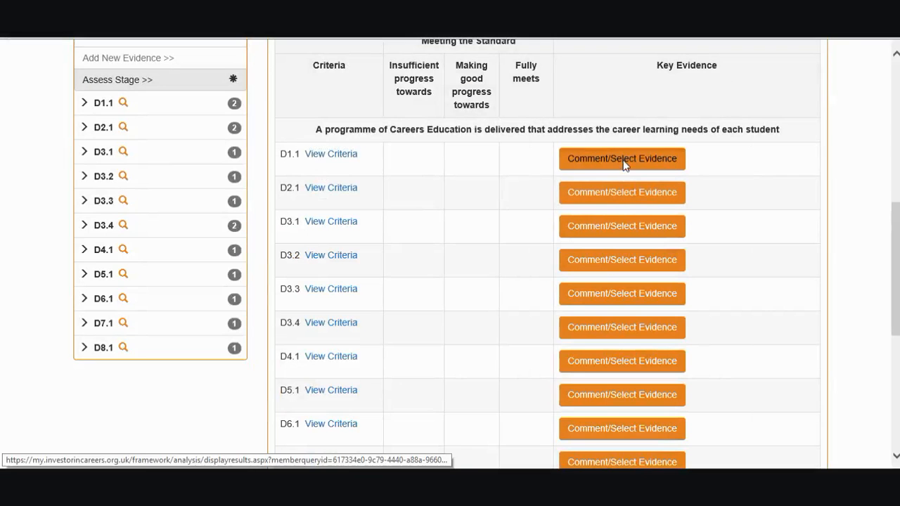
Step: Open D1.1's comment and evidence selection and inspect the details of the Example CEIAG Programme and SOW and resource examples items
click(623, 160)
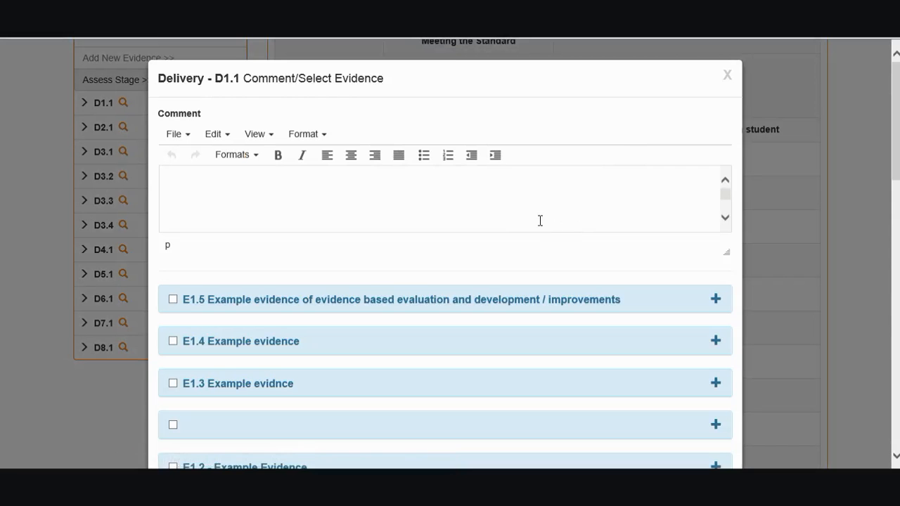
scroll(464, 337, down, 7)
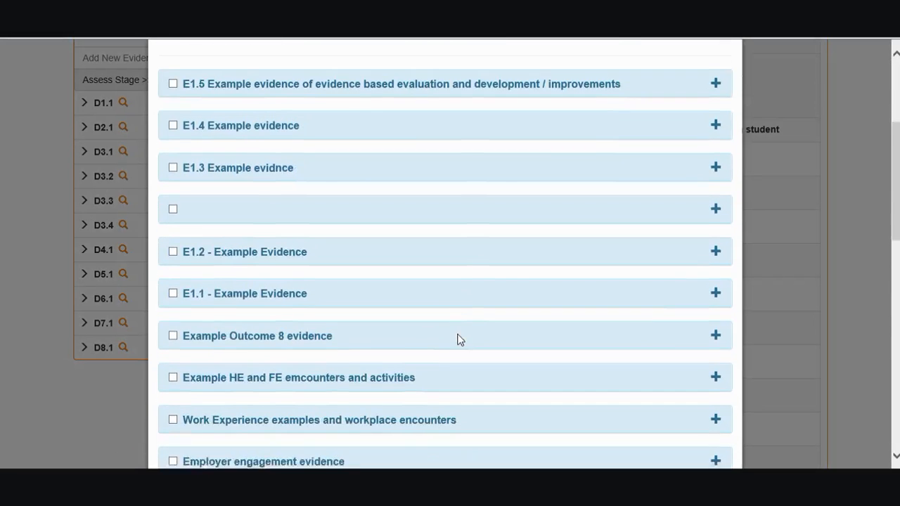
scroll(453, 336, down, 3)
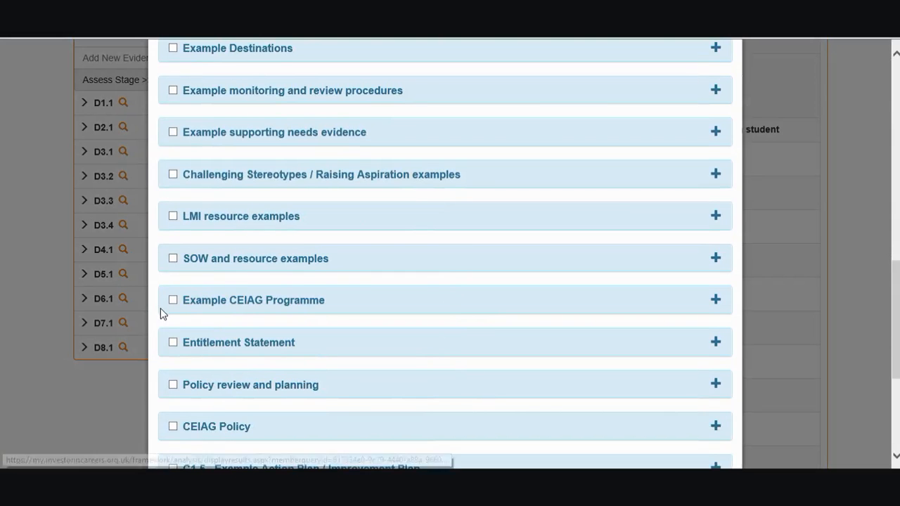
click(716, 301)
scroll(563, 364, down, 1)
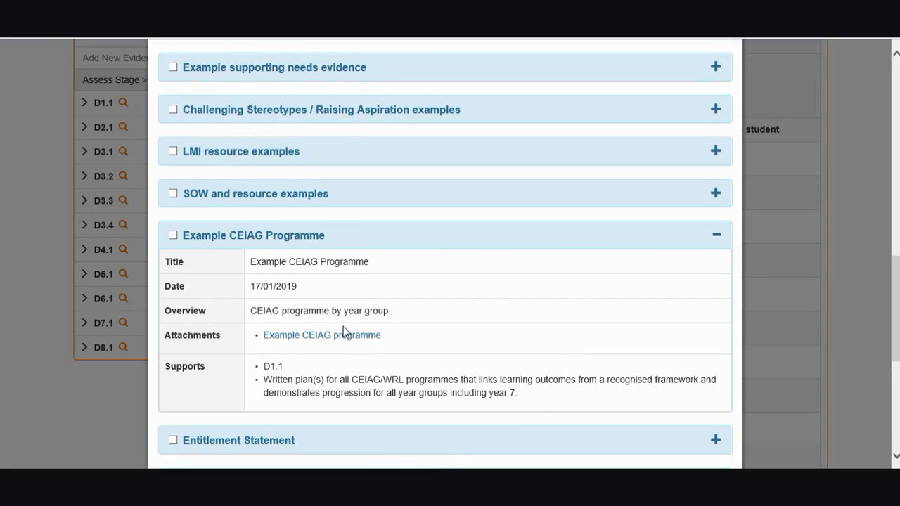
click(717, 239)
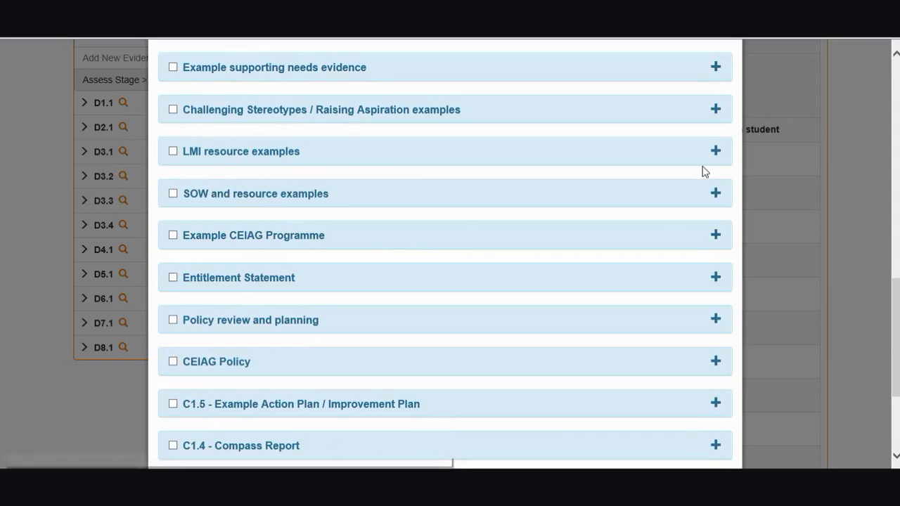
click(717, 195)
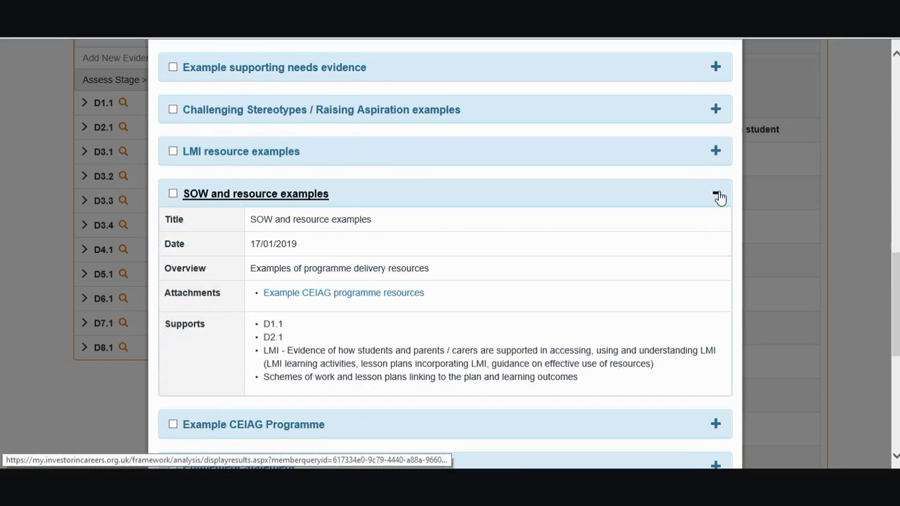
click(717, 195)
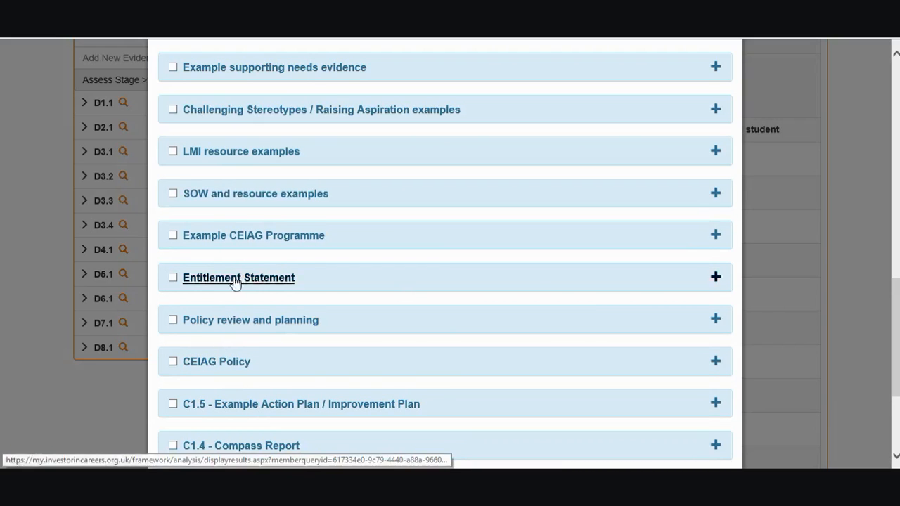
Step: Link SOW and resource examples and Example CEIAG Programme to D1.1, enter the comment "Content", and save
click(173, 193)
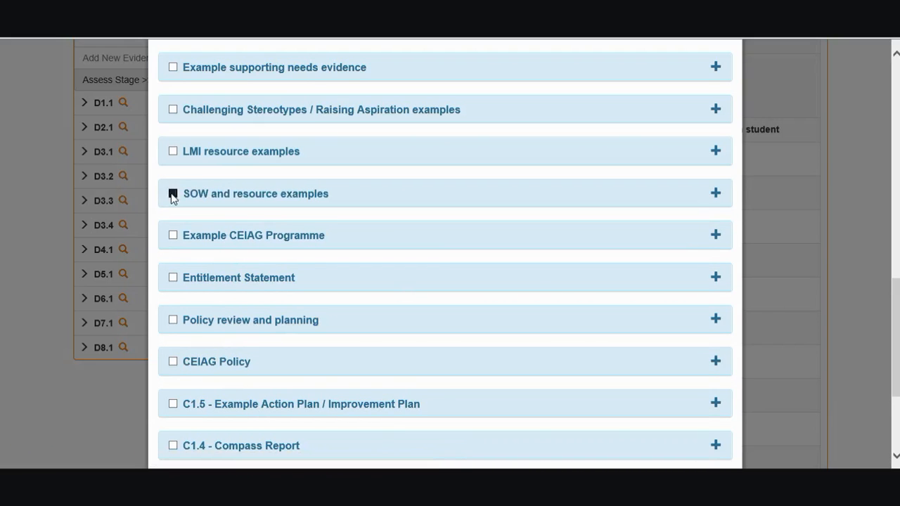
click(173, 237)
scroll(313, 250, up, 3)
scroll(315, 248, up, 8)
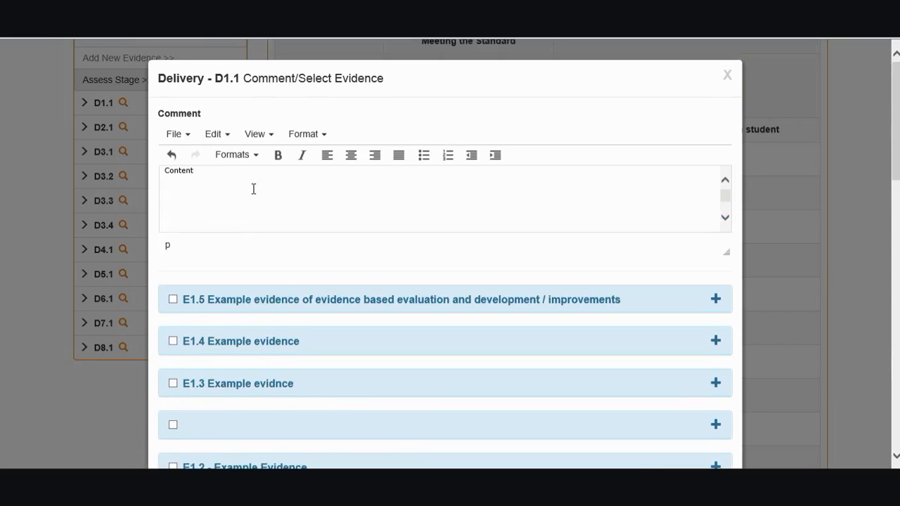
scroll(303, 267, down, 10)
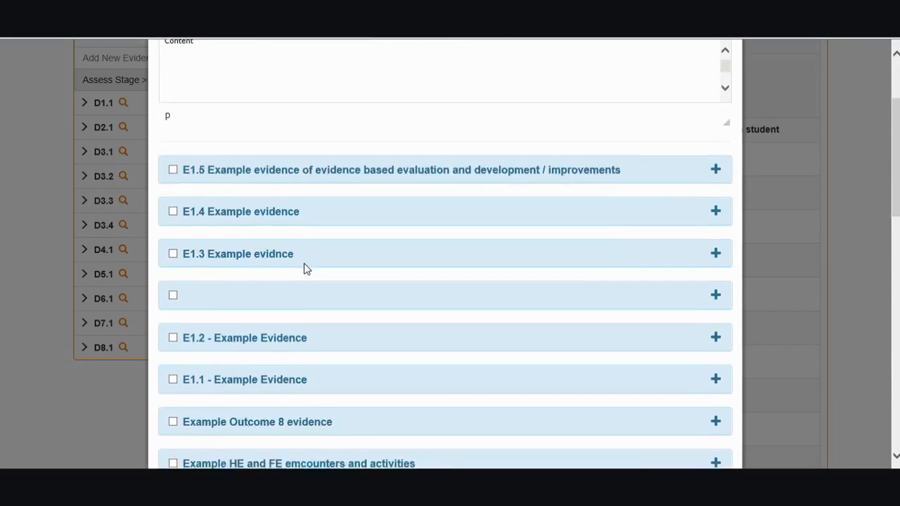
scroll(299, 274, down, 4)
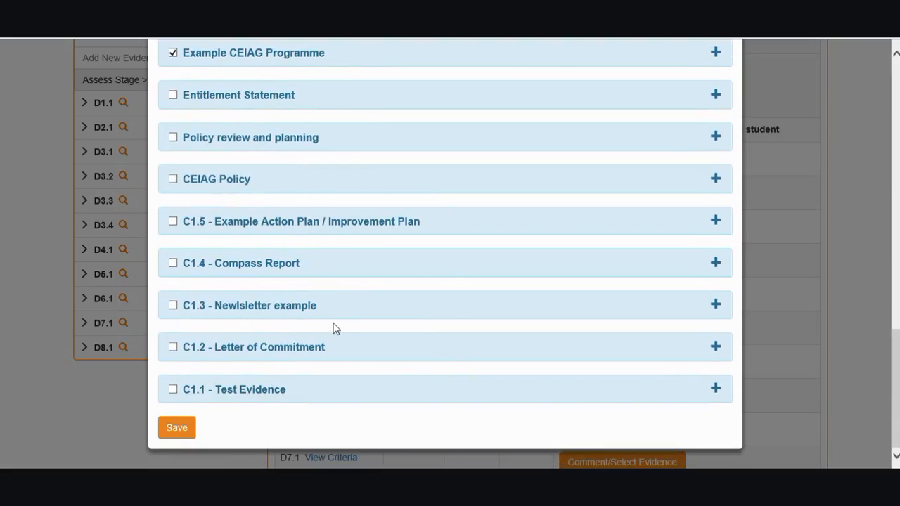
scroll(457, 329, down, 3)
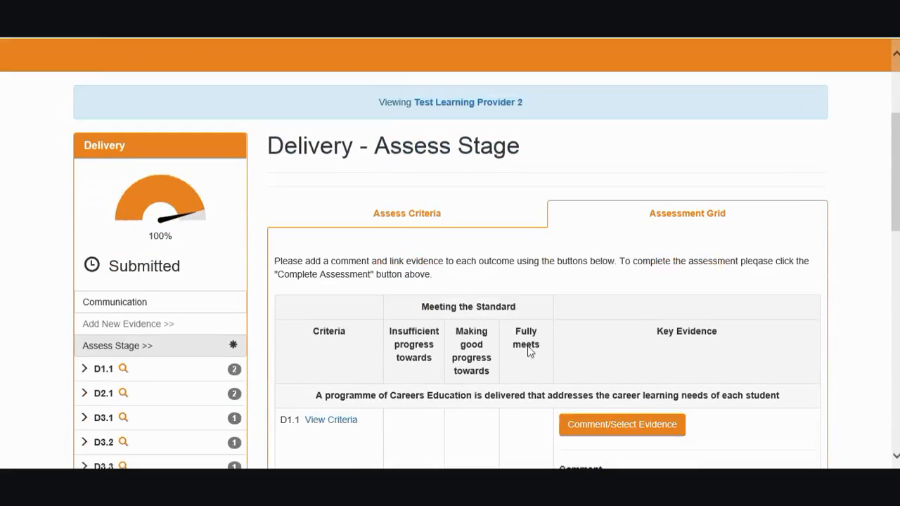
Step: Add a second line reading "Example" to D1.1's comment and save it to the assessment grid
scroll(533, 352, down, 1)
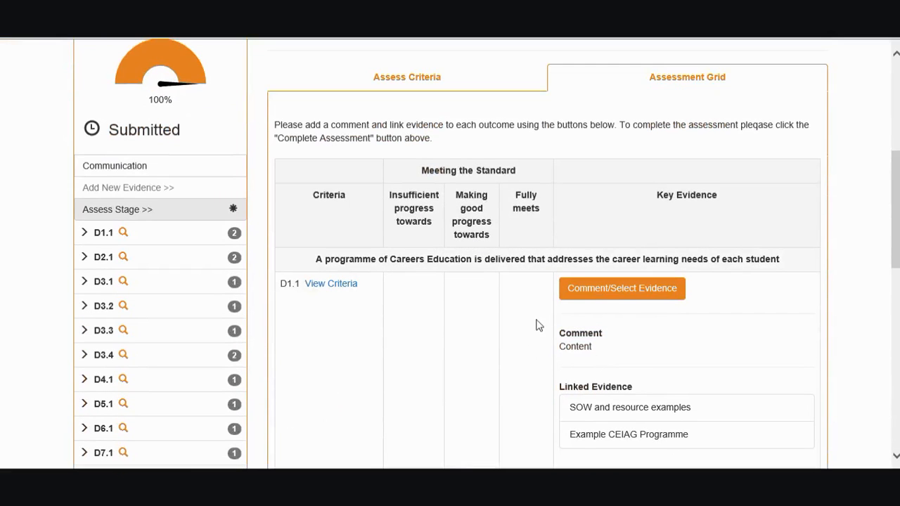
click(621, 295)
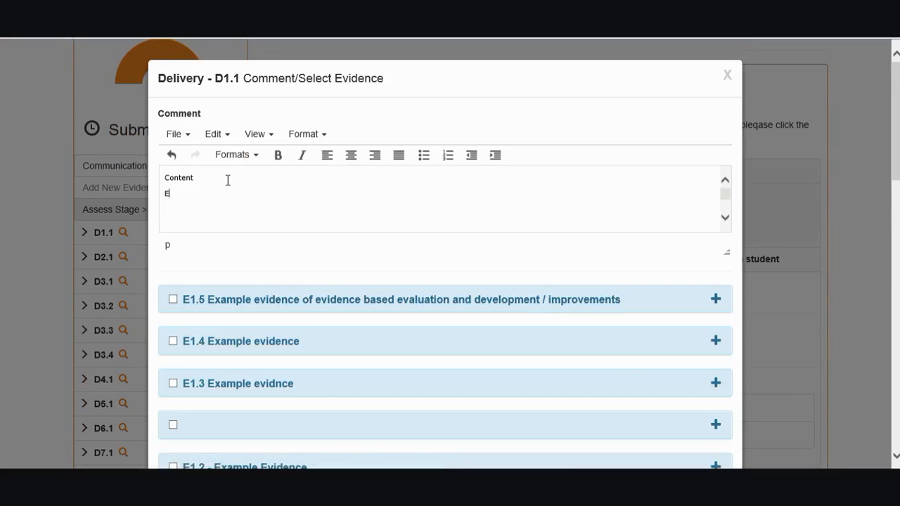
scroll(217, 274, down, 20)
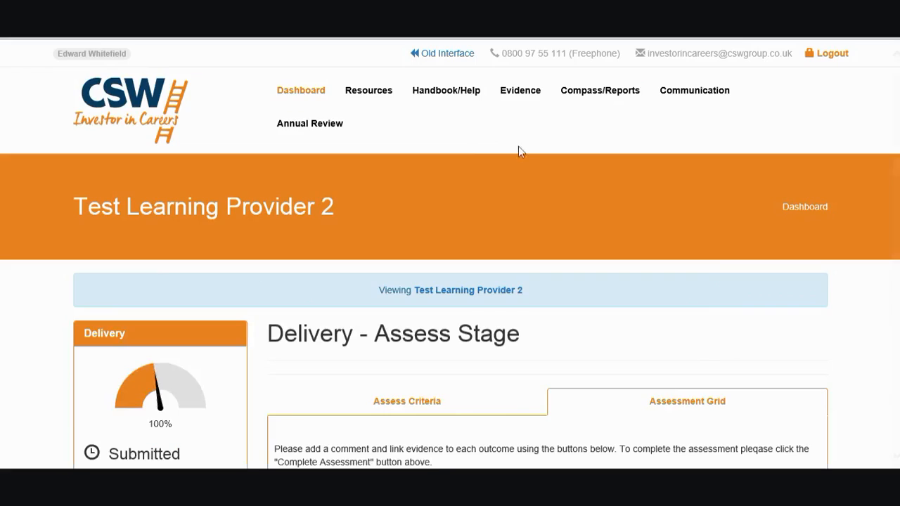
scroll(536, 184, down, 4)
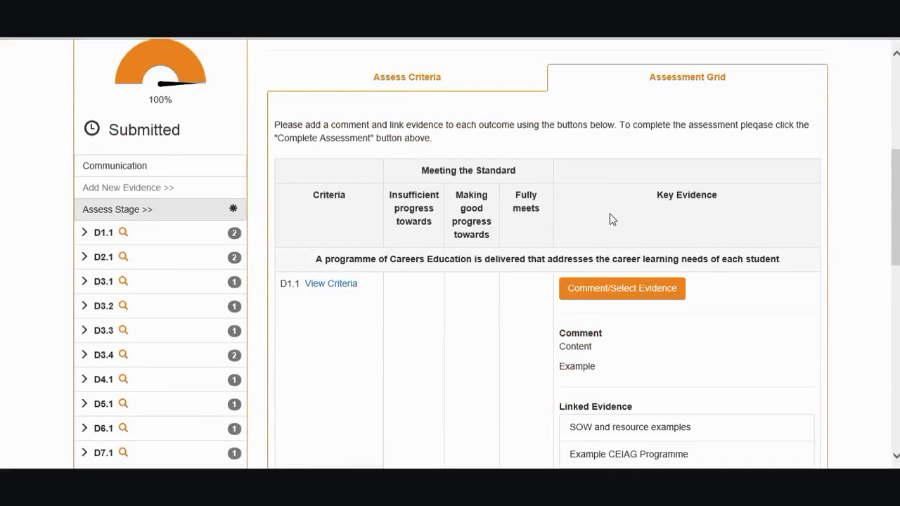
Step: Rate Delivery criterion D1.1 as "Fully meets" and save the criteria assessment
scroll(609, 214, down, 2)
scroll(616, 217, down, 1)
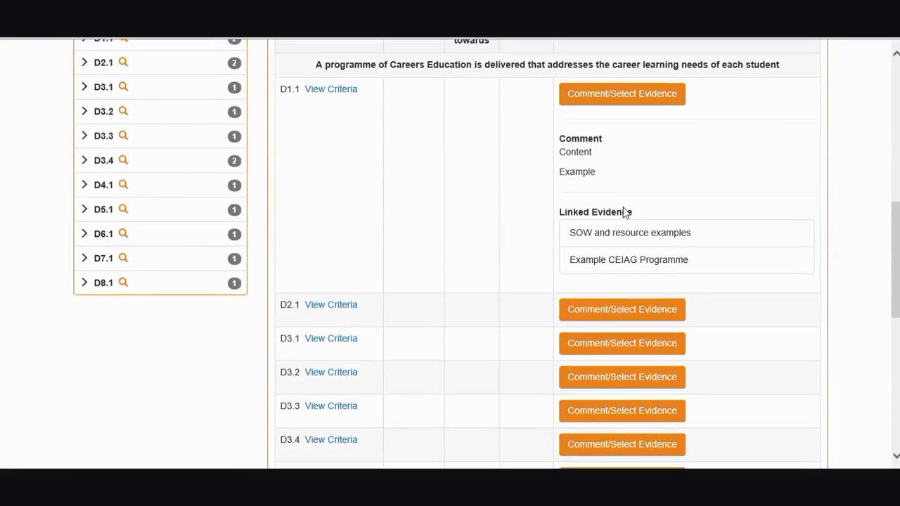
scroll(620, 210, up, 1)
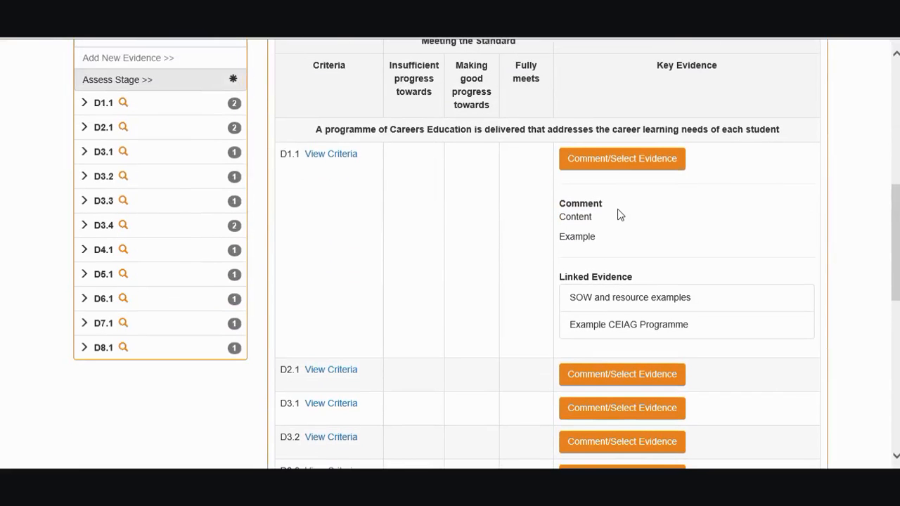
scroll(619, 215, up, 1)
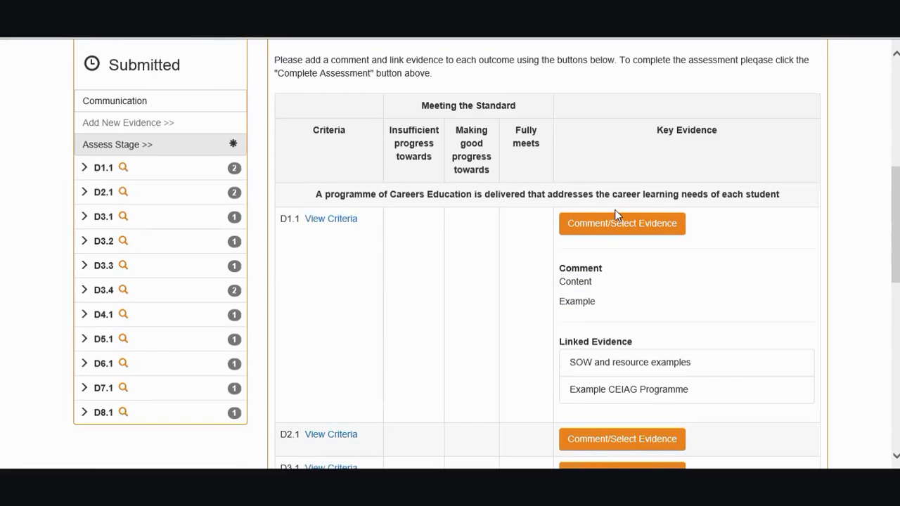
scroll(616, 214, up, 1)
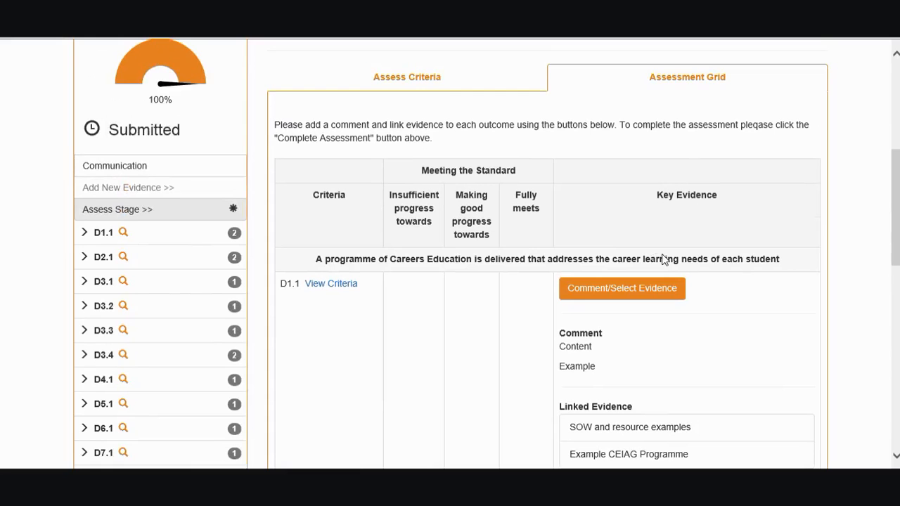
click(431, 84)
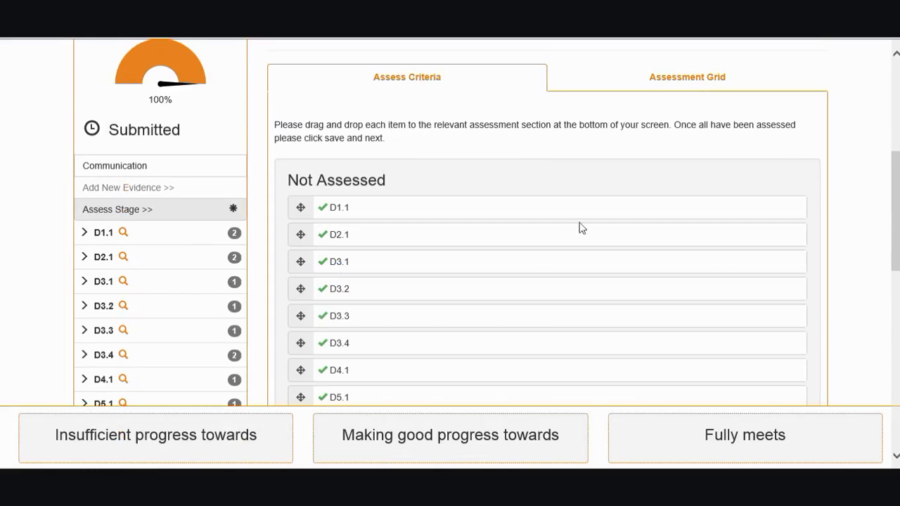
drag(530, 208, 859, 449)
scroll(878, 310, down, 4)
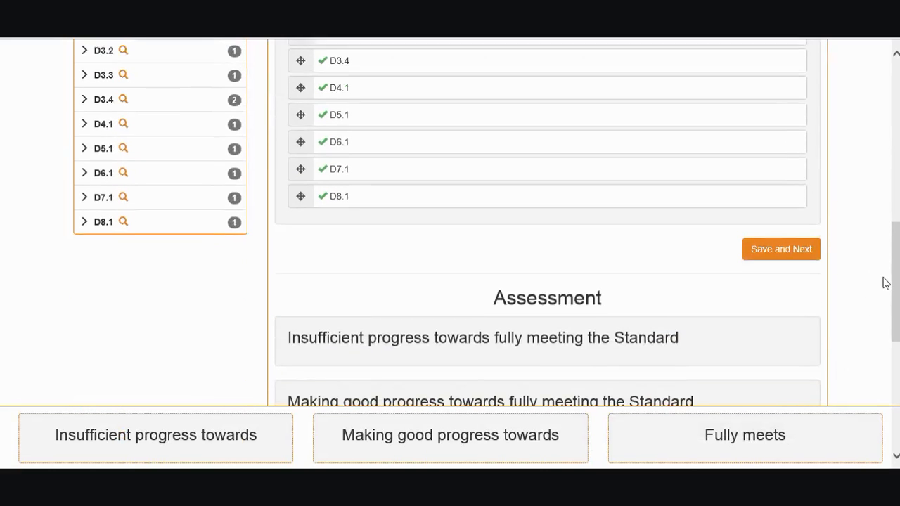
click(790, 252)
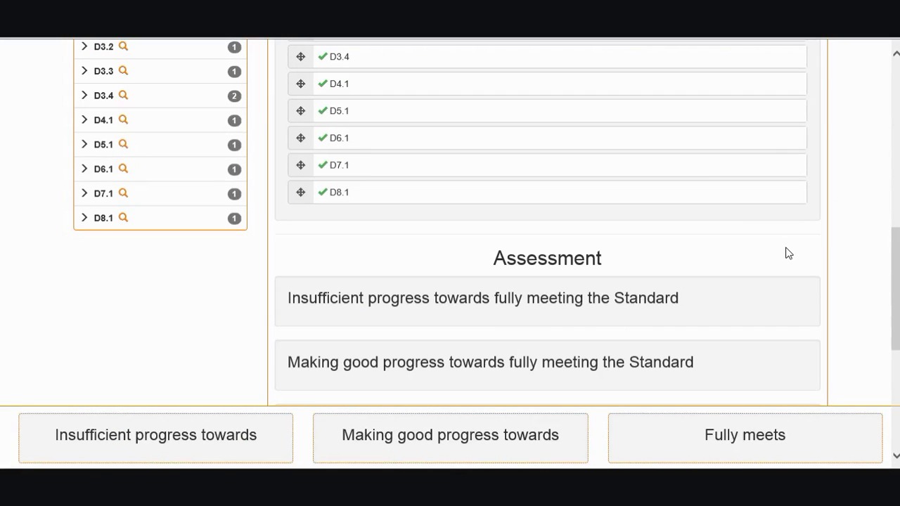
Step: Review D1.1's placement, the list of criteria still waiting for assessment, and D1.1's rating in the assessment grid
scroll(787, 259, up, 3)
scroll(787, 256, down, 4)
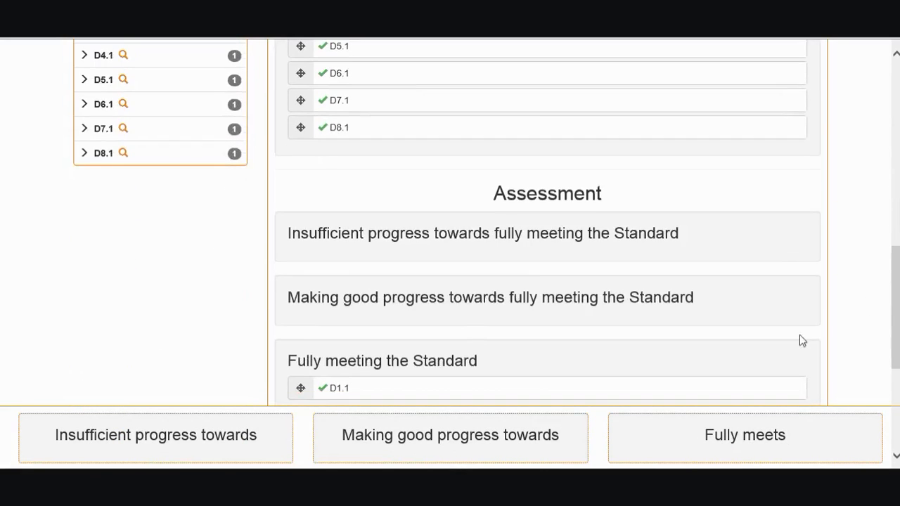
scroll(669, 340, down, 2)
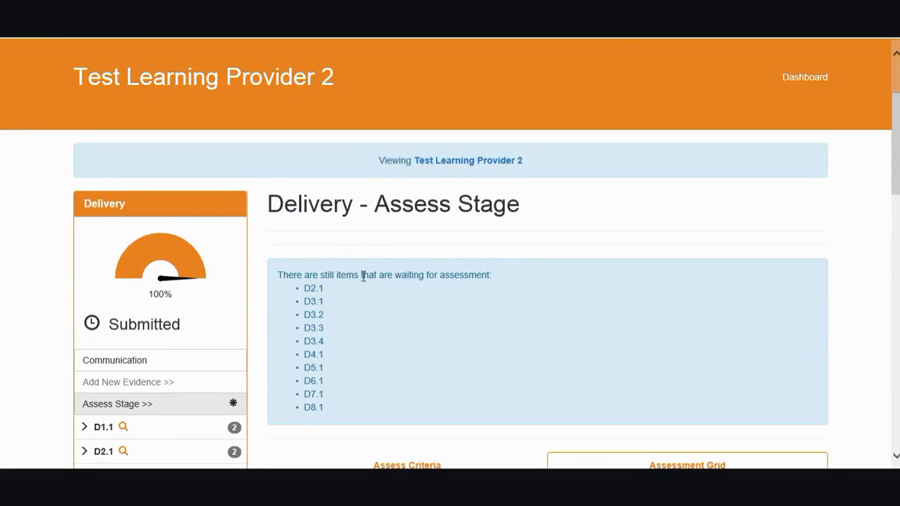
scroll(322, 291, down, 4)
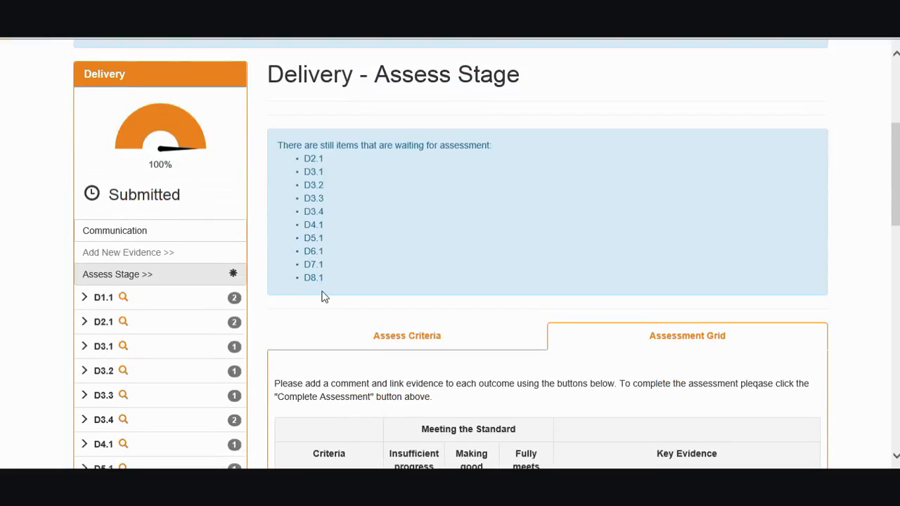
scroll(329, 294, down, 1)
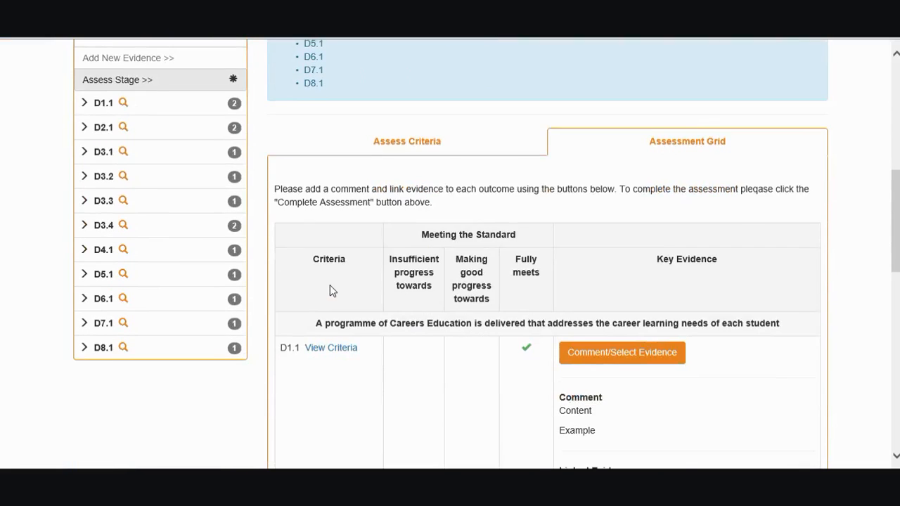
scroll(330, 288, up, 3)
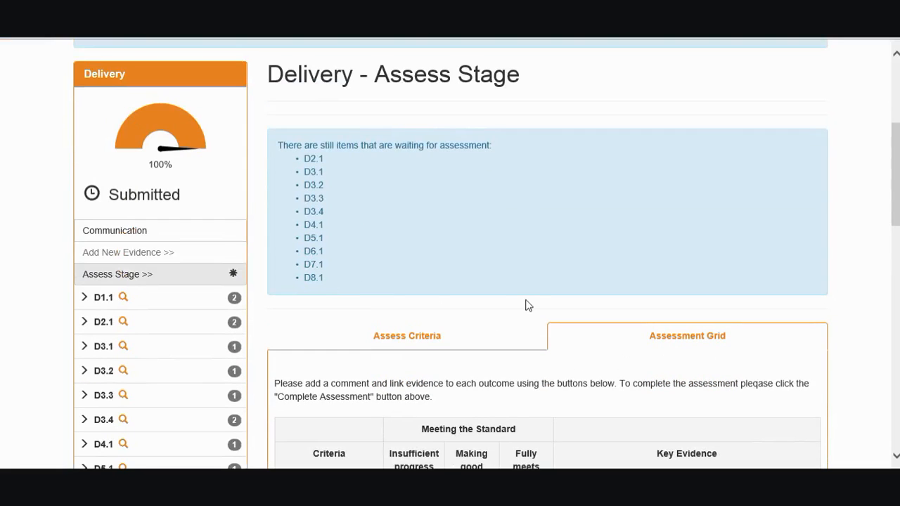
scroll(618, 295, up, 1)
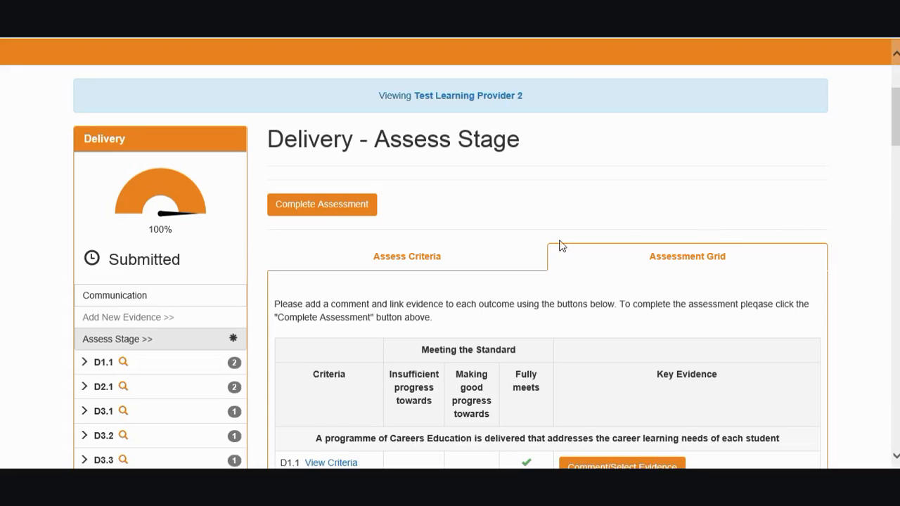
Step: Review the fully assessed Delivery grid and check how the criteria are sorted across the three progress categories
scroll(727, 201, down, 10)
scroll(726, 213, down, 3)
scroll(728, 208, up, 10)
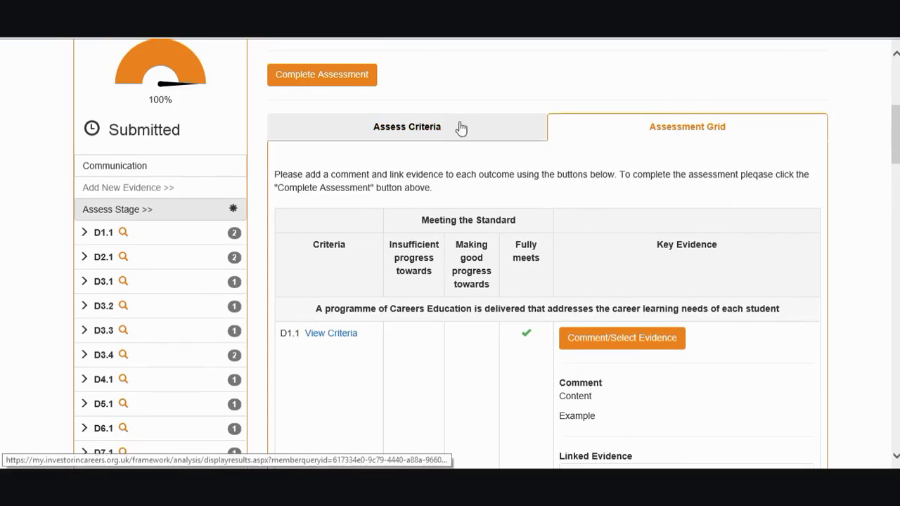
click(460, 128)
scroll(552, 188, down, 4)
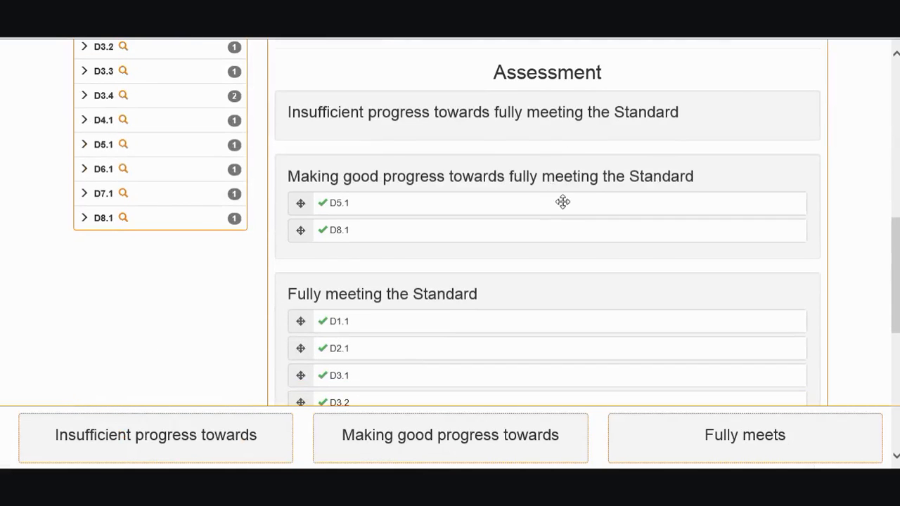
scroll(563, 201, up, 3)
scroll(564, 204, down, 2)
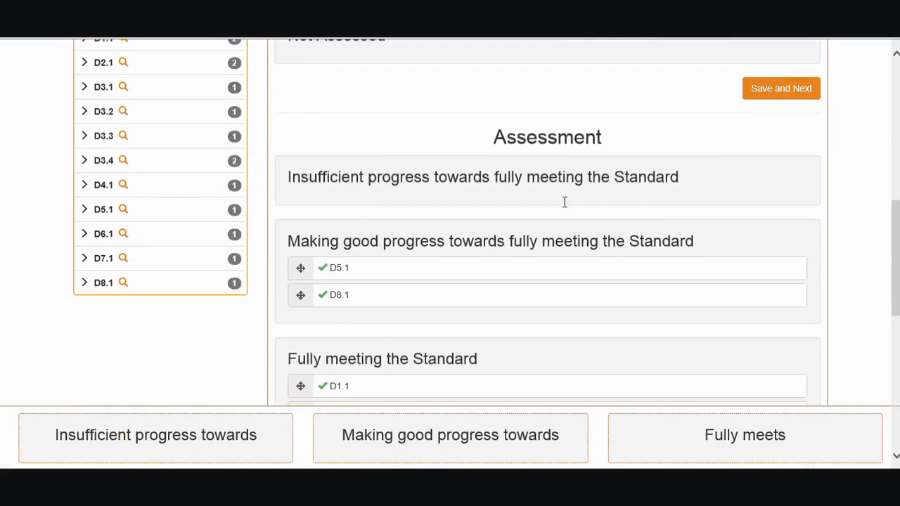
scroll(535, 217, down, 1)
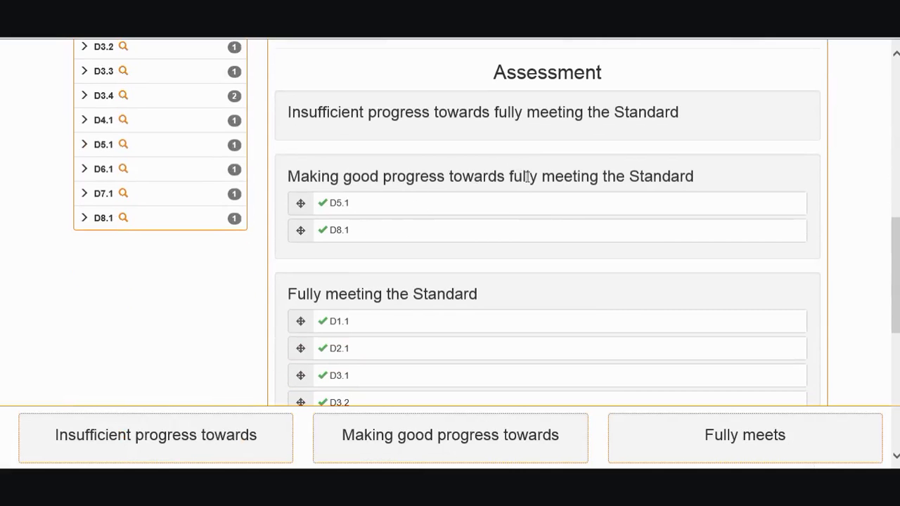
scroll(500, 305, down, 3)
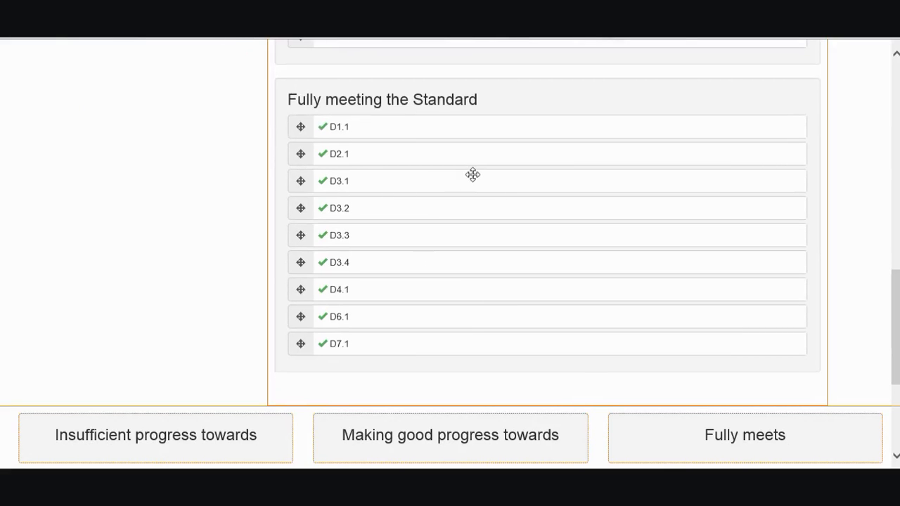
scroll(473, 174, up, 4)
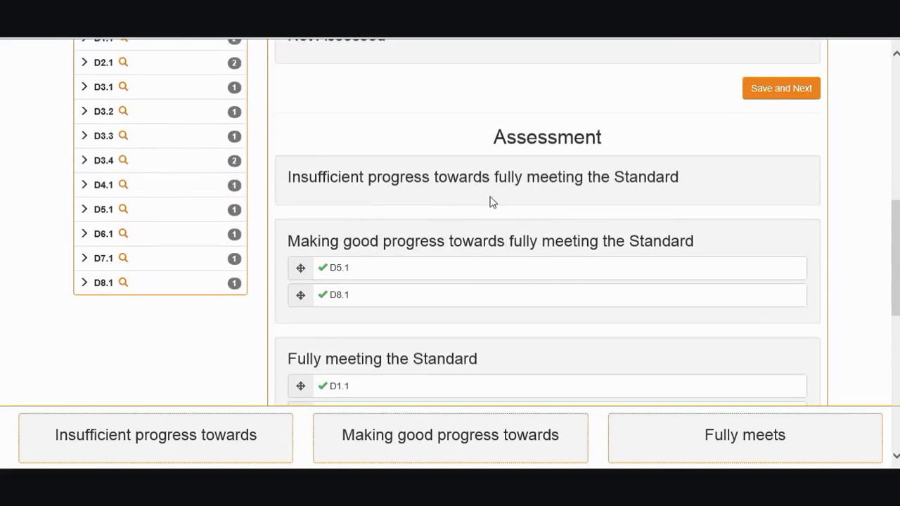
scroll(492, 202, up, 4)
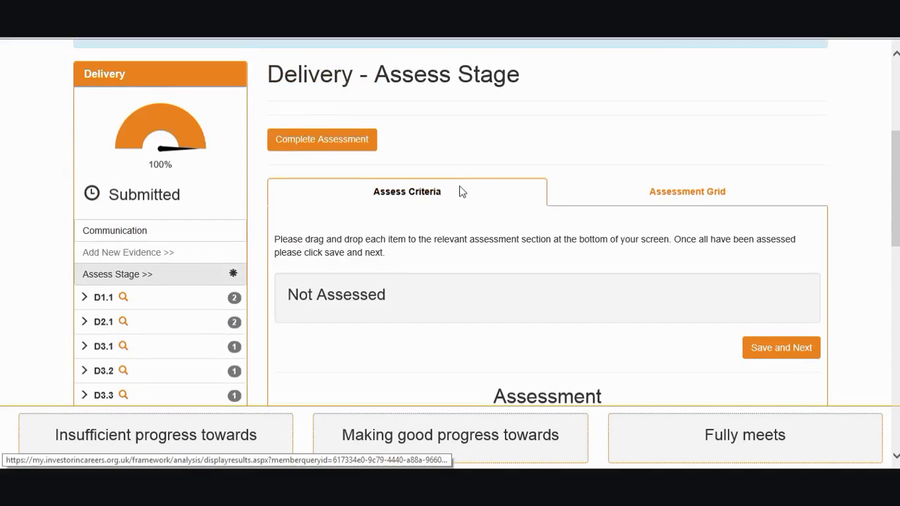
Step: Recheck the comments and linked evidence in the Delivery grid and the criteria placed under "Making good progress towards"
click(641, 203)
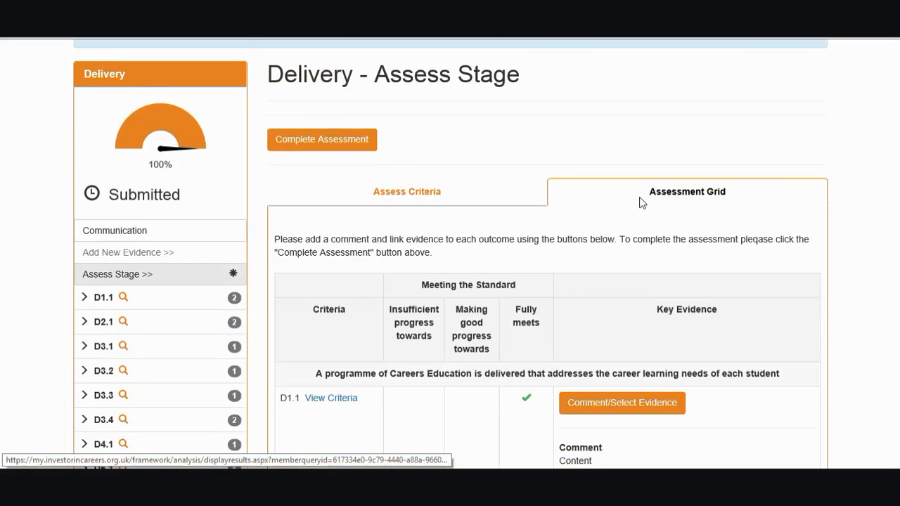
scroll(641, 203, down, 4)
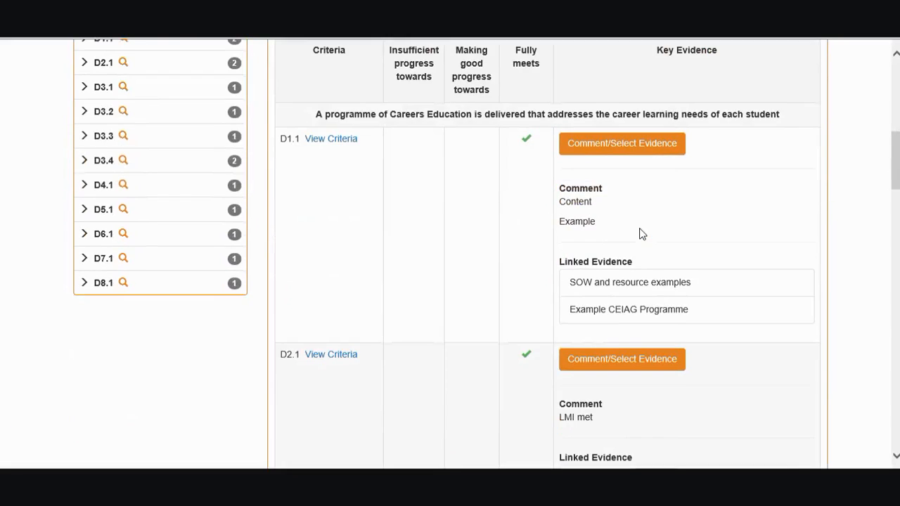
scroll(466, 227, up, 3)
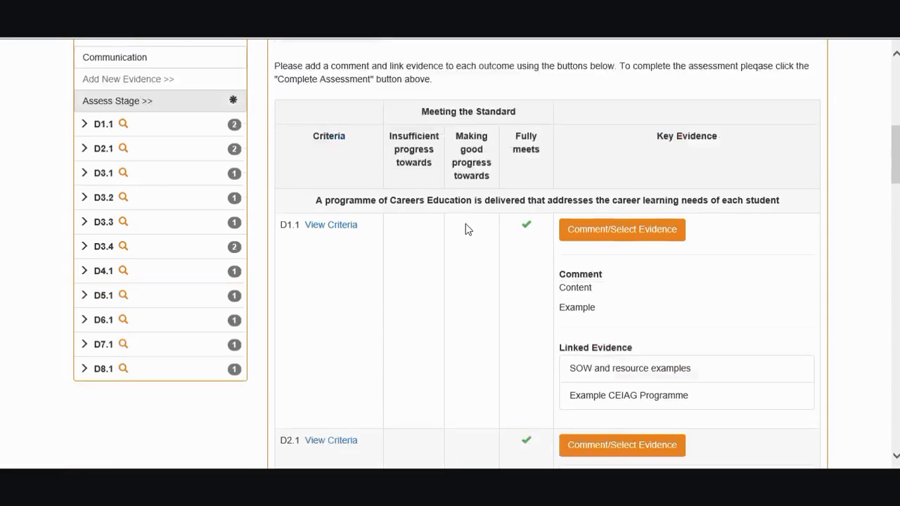
click(411, 125)
scroll(445, 328, down, 2)
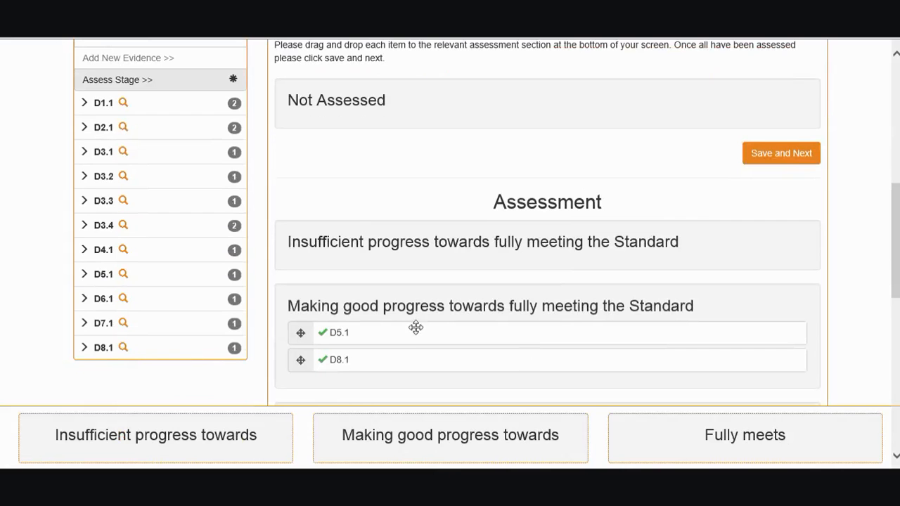
mouse_move(415, 332)
mouse_down()
mouse_move(432, 263)
mouse_move(428, 331)
mouse_up()
scroll(429, 296, up, 3)
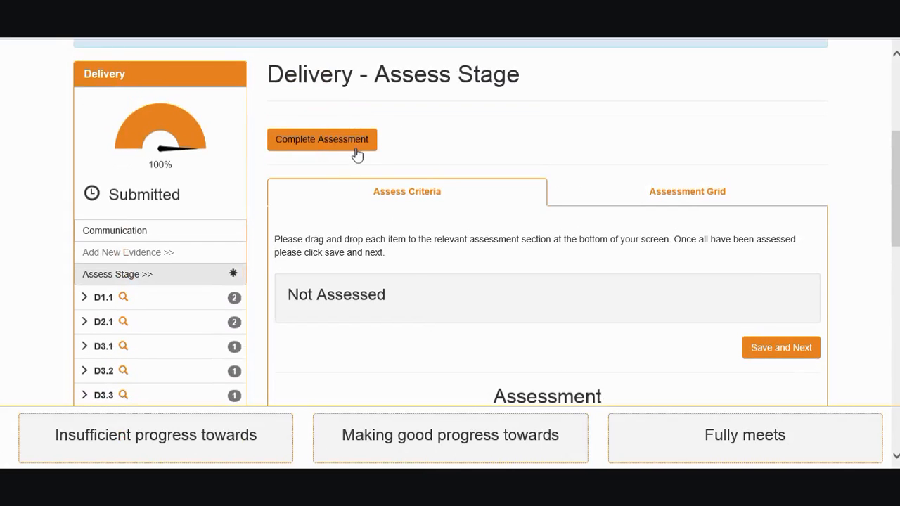
Step: Complete the Delivery stage assessment with the comment "Test input", approve it, and dismiss the antivirus notification
click(346, 142)
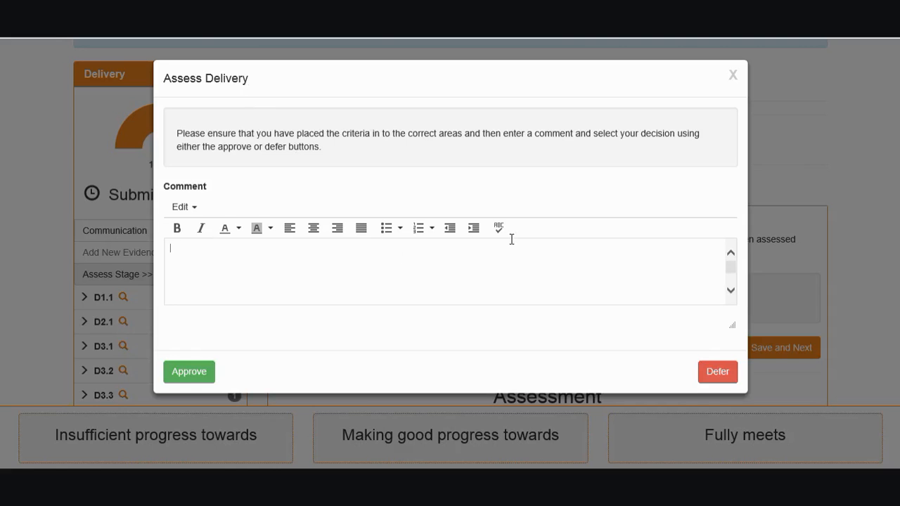
text(Test input)
key(Return)
click(204, 371)
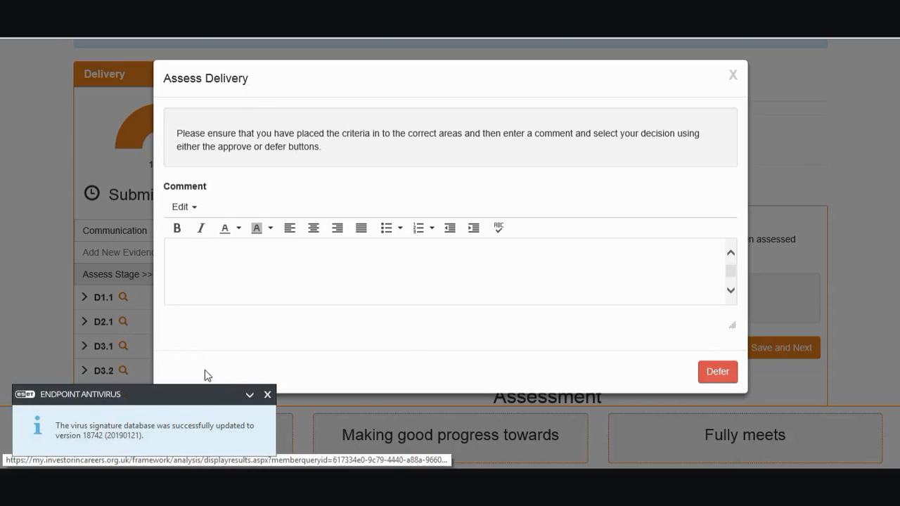
click(267, 395)
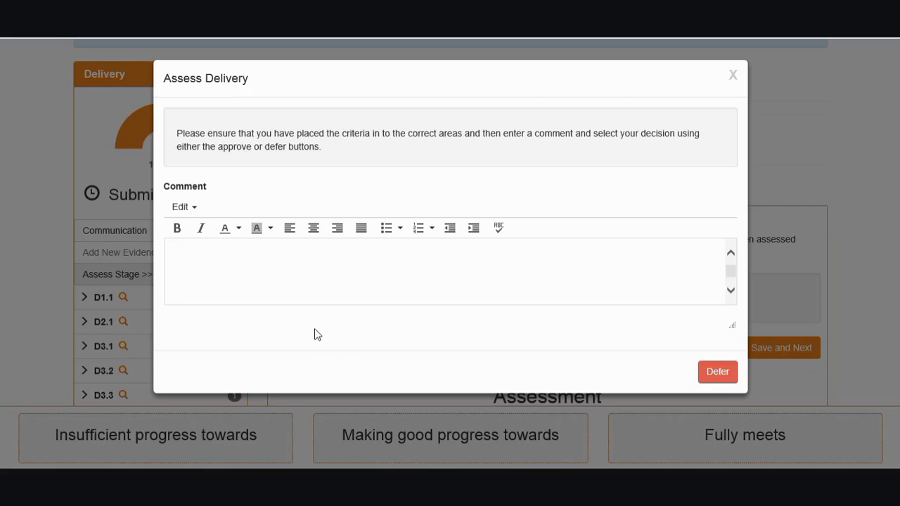
scroll(426, 362, down, 1)
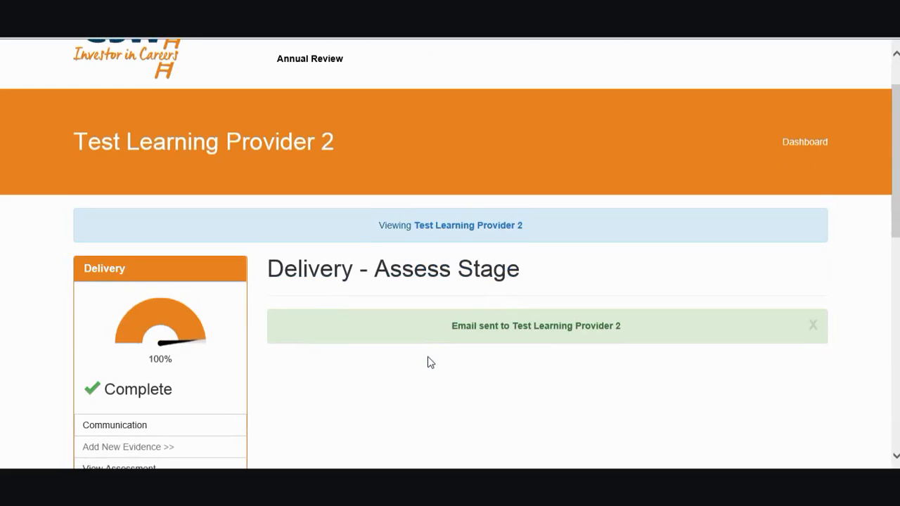
scroll(366, 323, down, 3)
scroll(291, 278, up, 1)
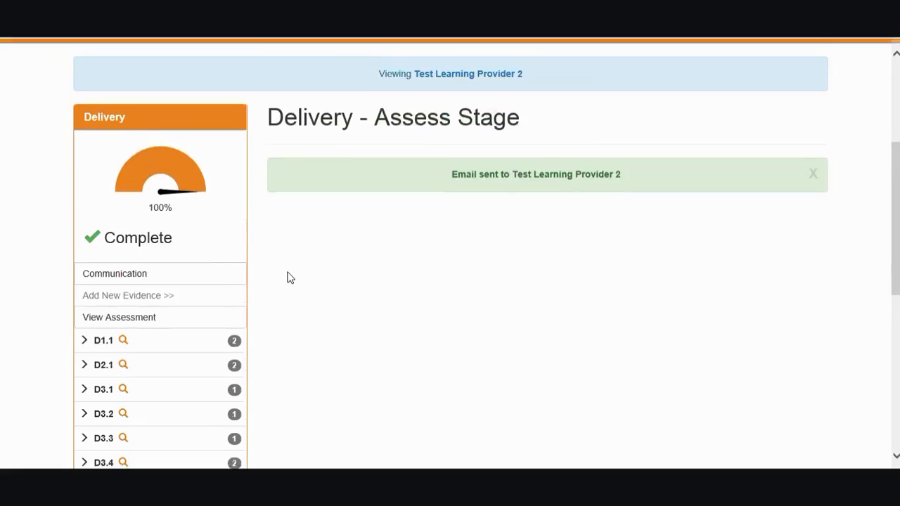
scroll(279, 281, down, 1)
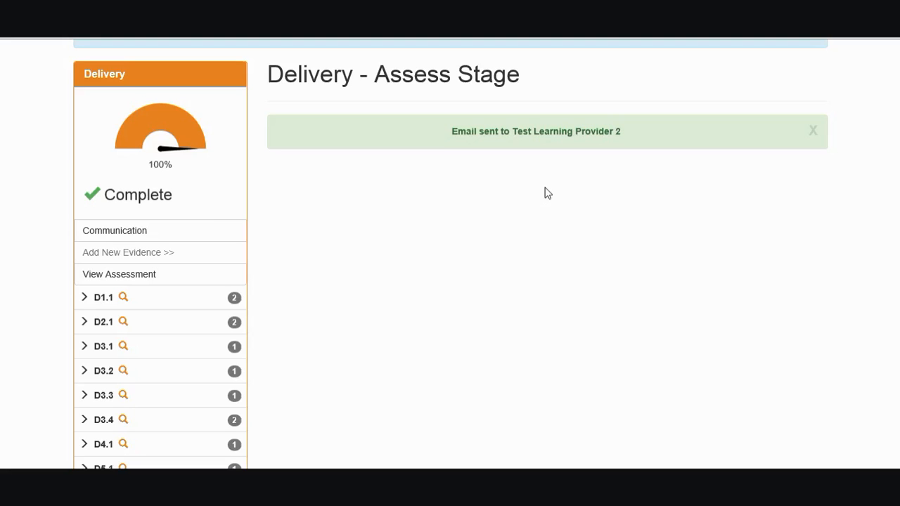
Step: Open the form for completing the provider's overall assessment and look over its provider details, dates and comment fields
scroll(593, 303, up, 1)
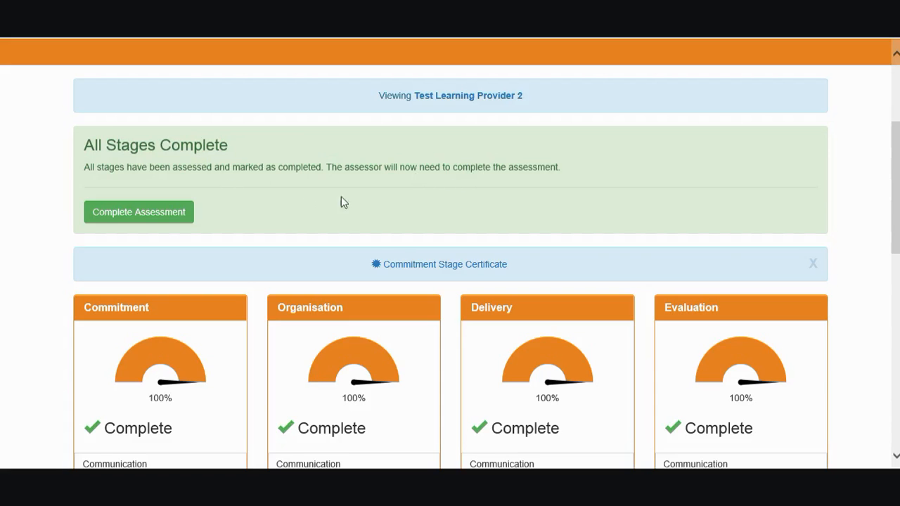
click(172, 219)
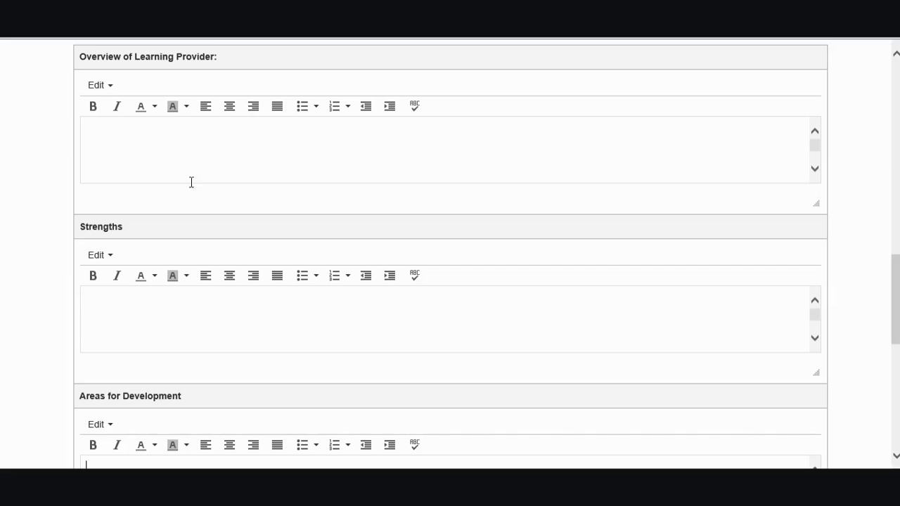
scroll(243, 187, up, 5)
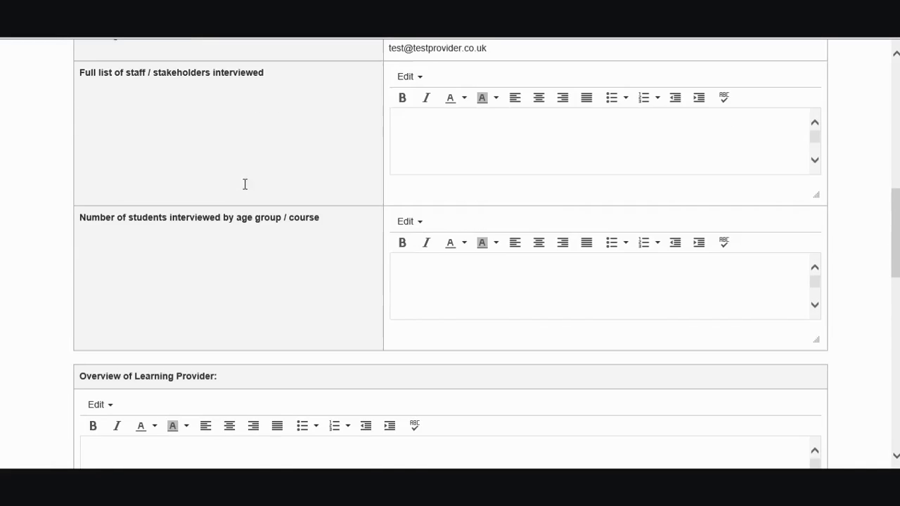
scroll(244, 186, up, 3)
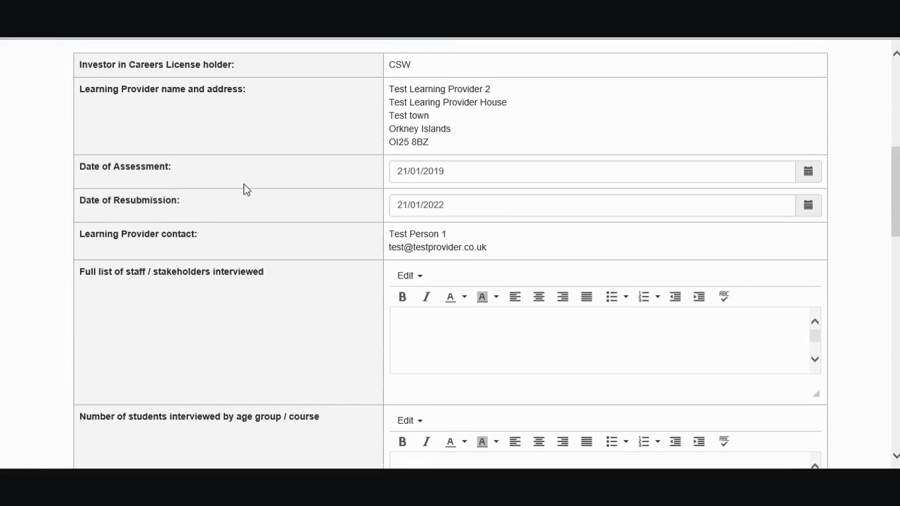
Step: Look over the overall report form's interview, overview, strengths and development fields, and check the available Assessment Grading recommendation options
scroll(244, 188, down, 1)
scroll(308, 165, up, 2)
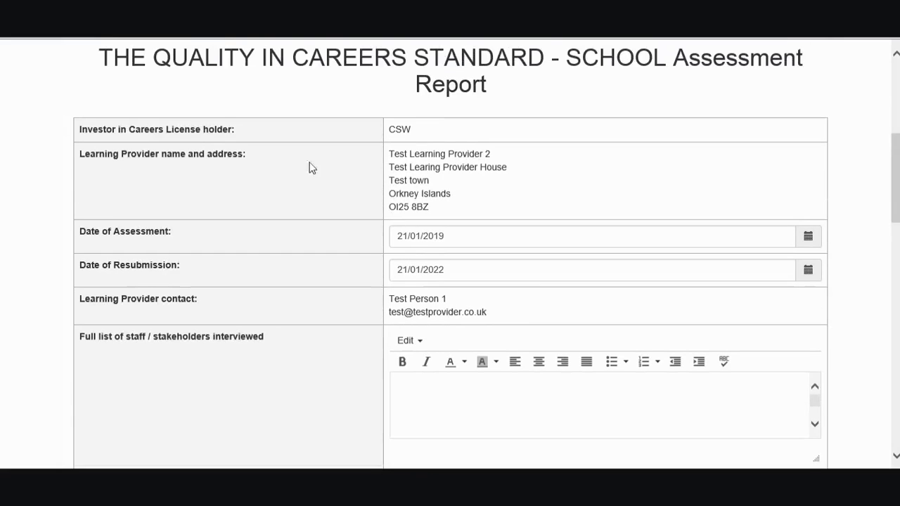
scroll(450, 224, down, 2)
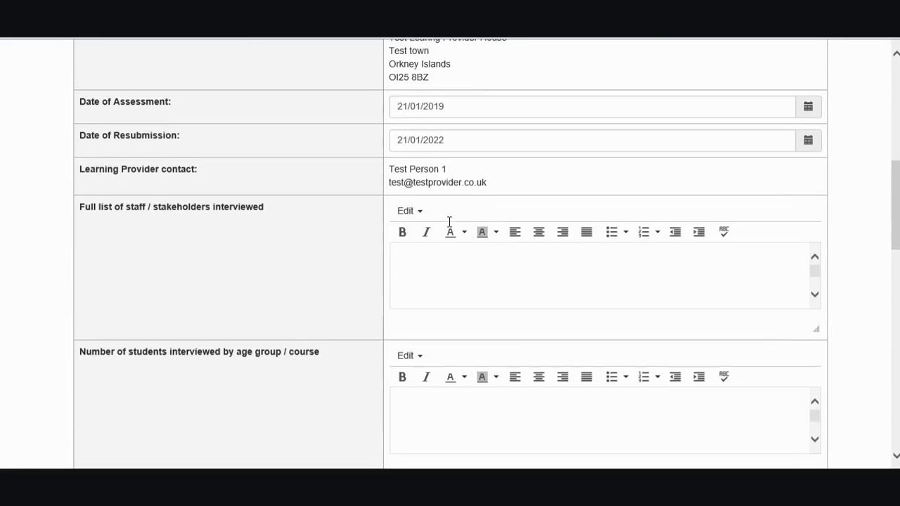
scroll(450, 225, down, 1)
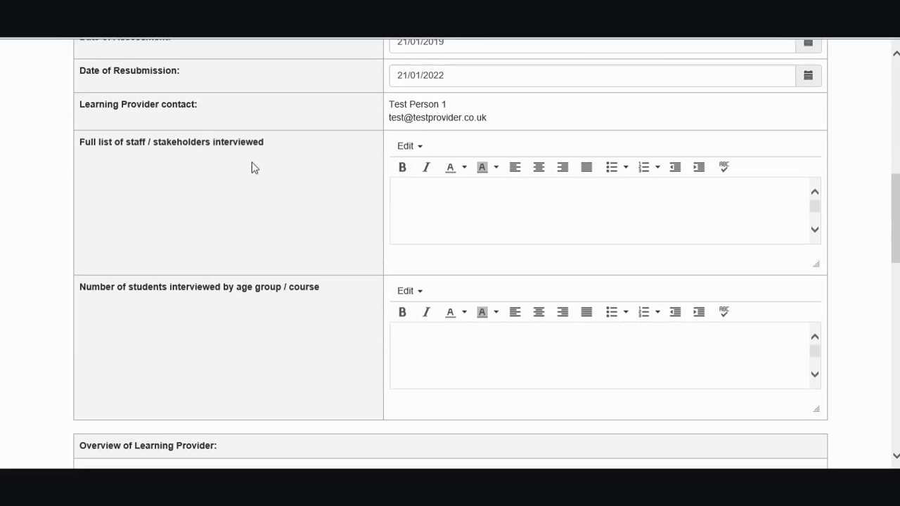
scroll(267, 167, down, 2)
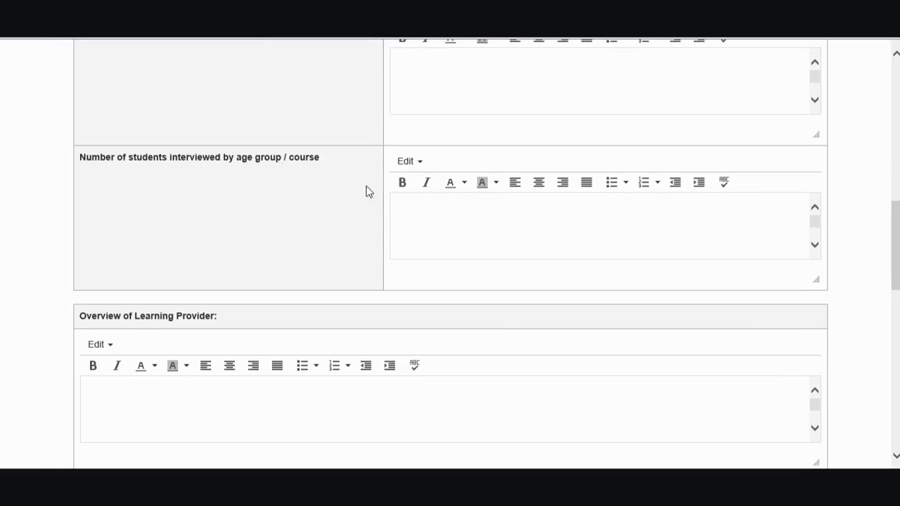
scroll(381, 198, down, 2)
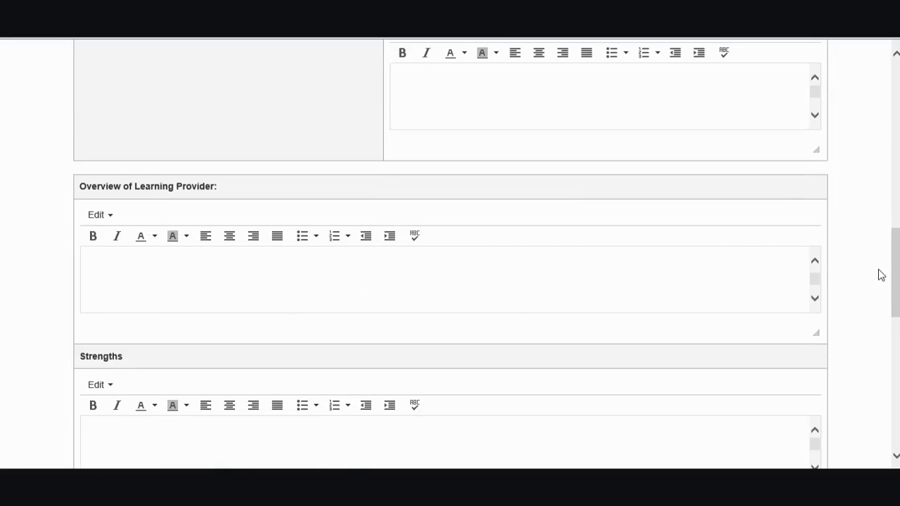
drag(890, 278, 886, 349)
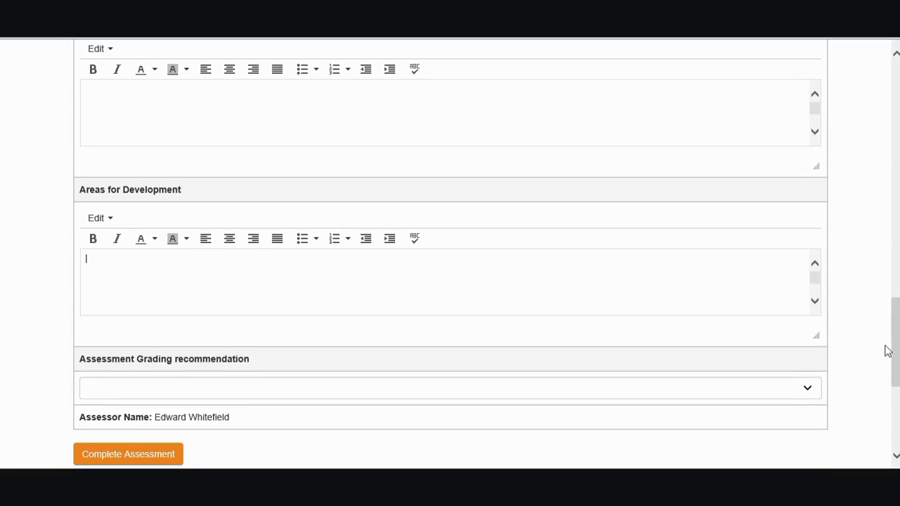
click(806, 391)
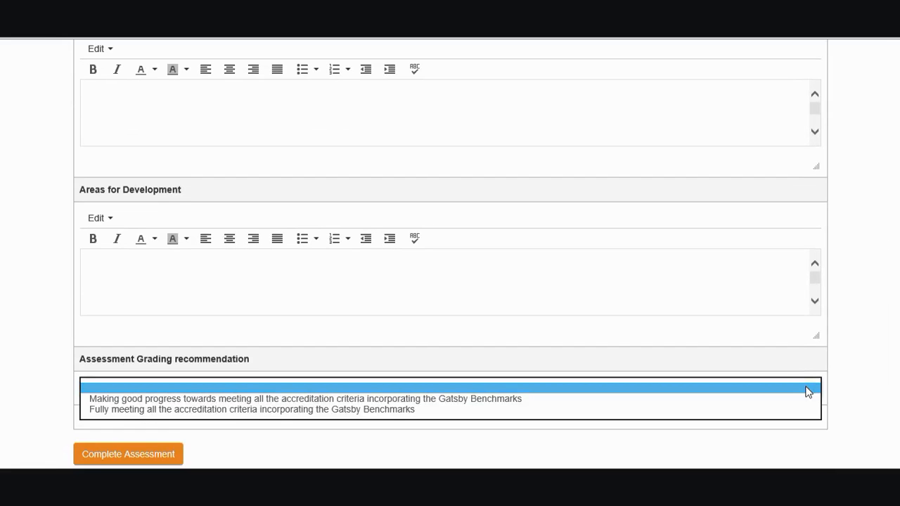
click(165, 273)
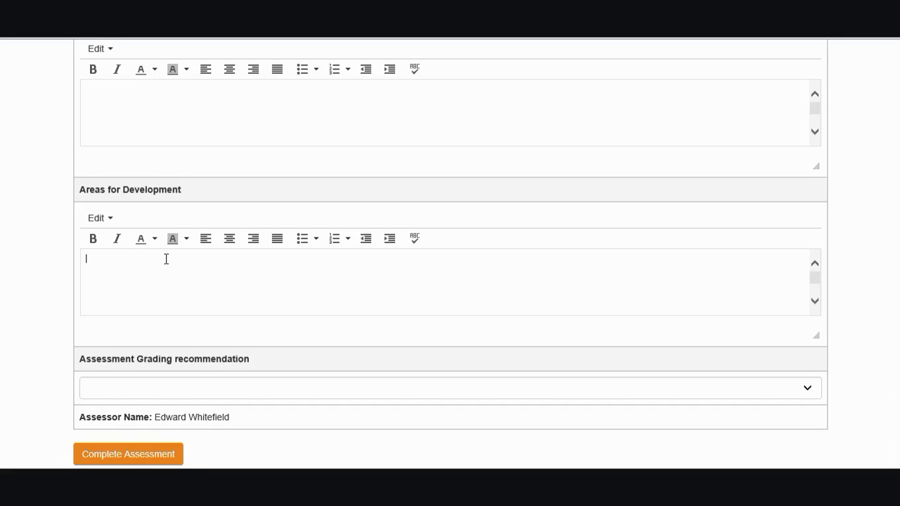
Step: Set the grading recommendation to "Making good progress towards meeting all the accreditation criteria incorporating the Gatsby Benchmarks" and complete the assessment
scroll(261, 376, down, 3)
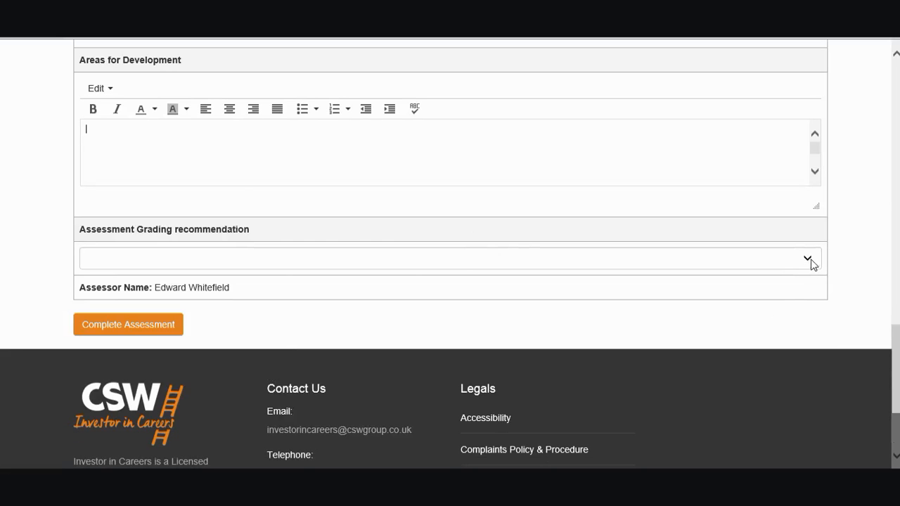
click(809, 260)
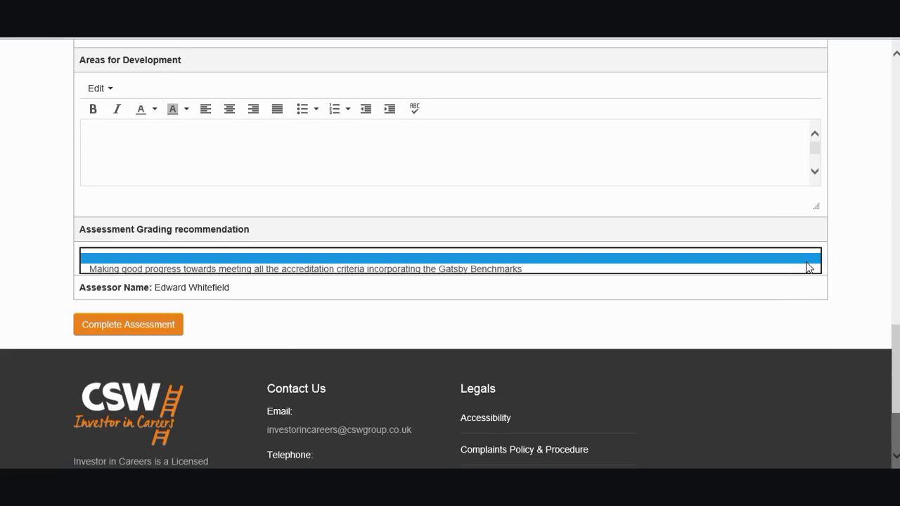
click(566, 273)
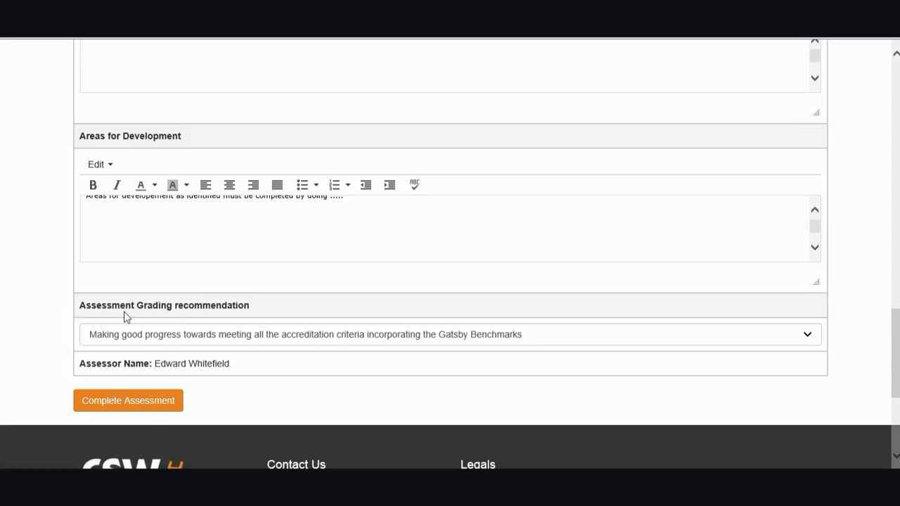
click(140, 400)
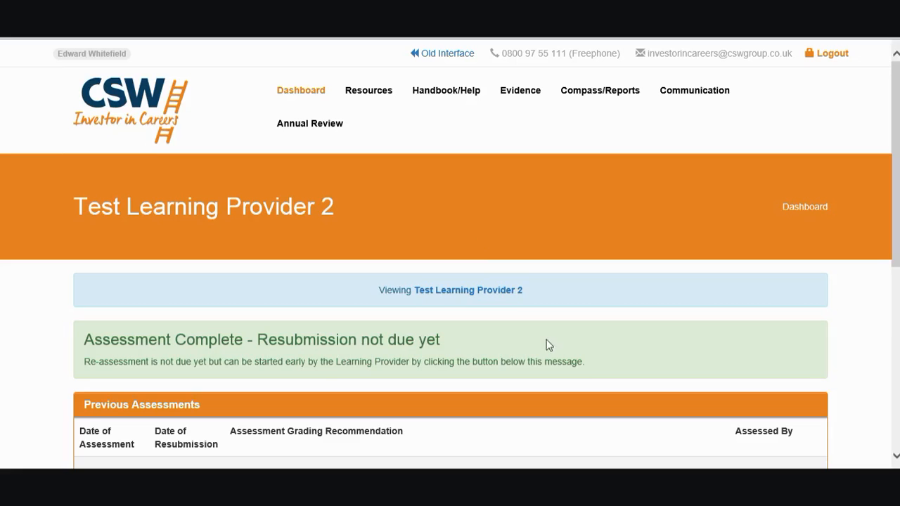
Step: Check the previous assessments on Test Learning Provider 2's dashboard and open the full report of the completed assessment
scroll(574, 366, down, 1)
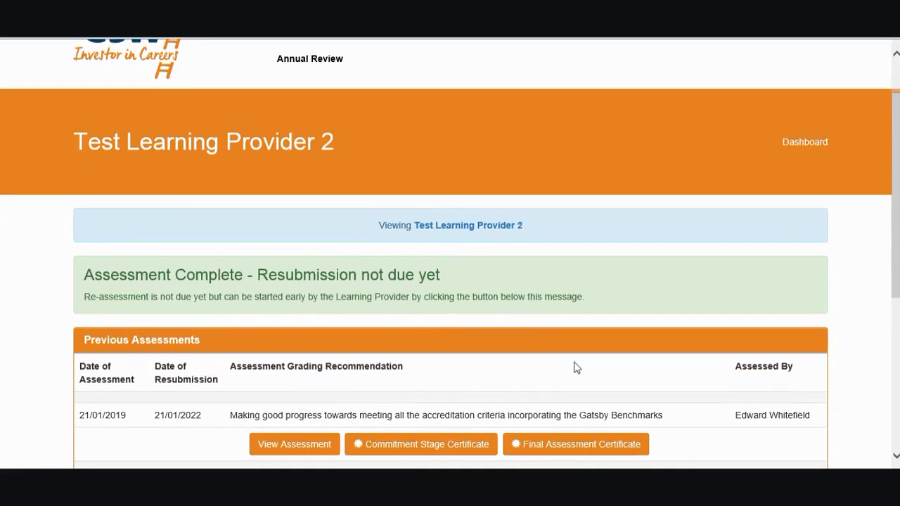
scroll(576, 367, down, 2)
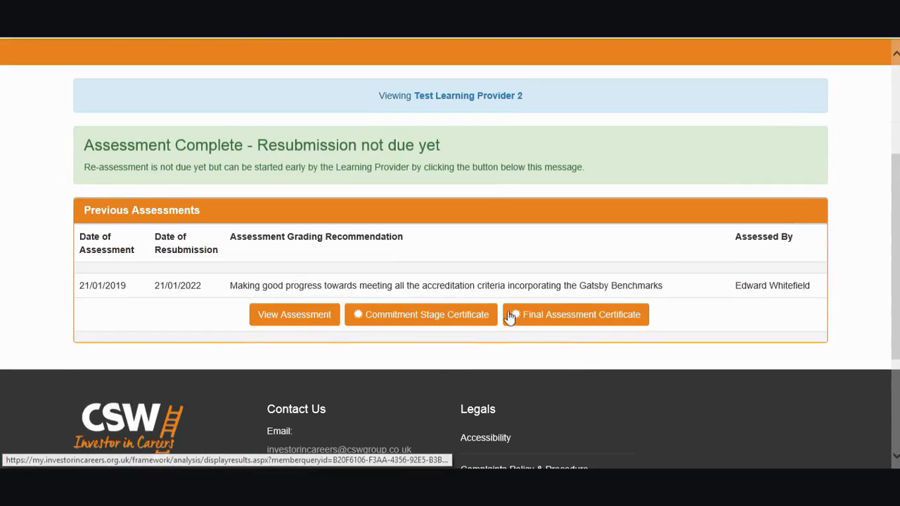
click(311, 318)
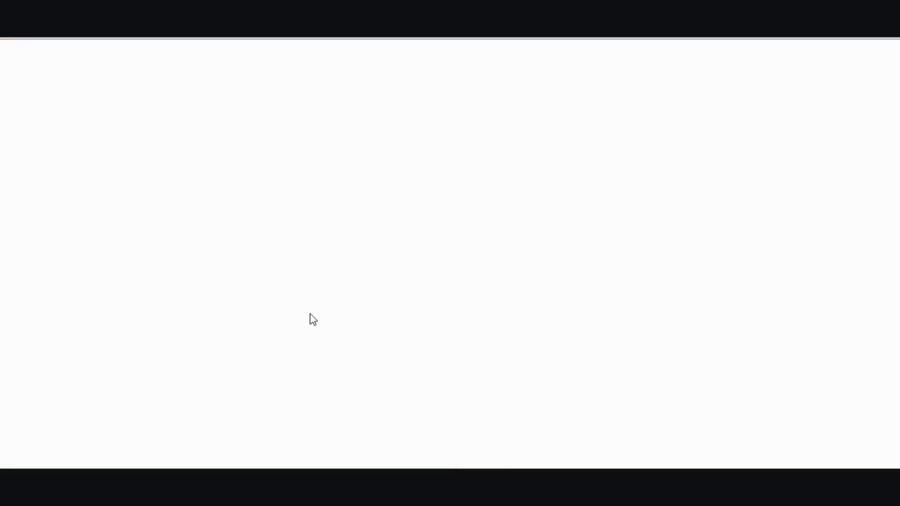
Step: Read through the report's stage-by-stage criteria, including the grades, comments, linked evidence and approval history
scroll(458, 316, down, 8)
scroll(478, 350, down, 8)
scroll(483, 342, down, 10)
scroll(484, 342, down, 5)
scroll(484, 342, down, 11)
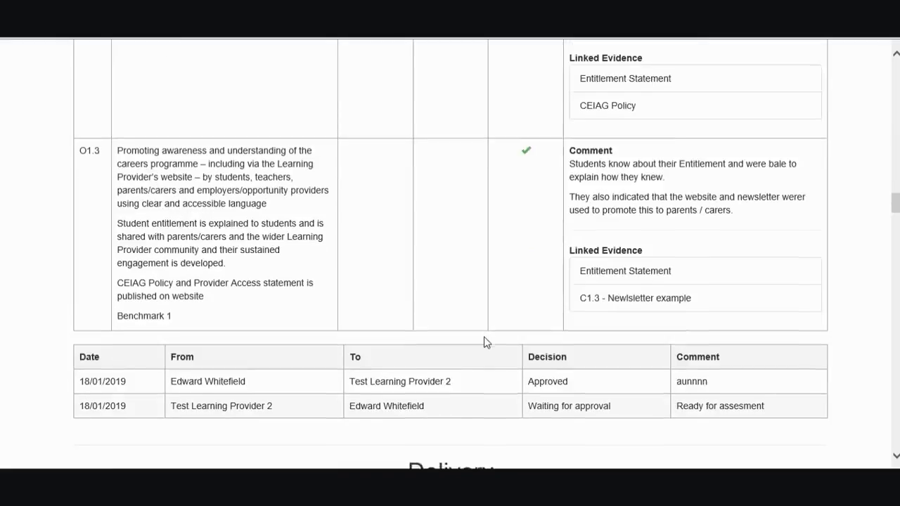
scroll(484, 342, down, 20)
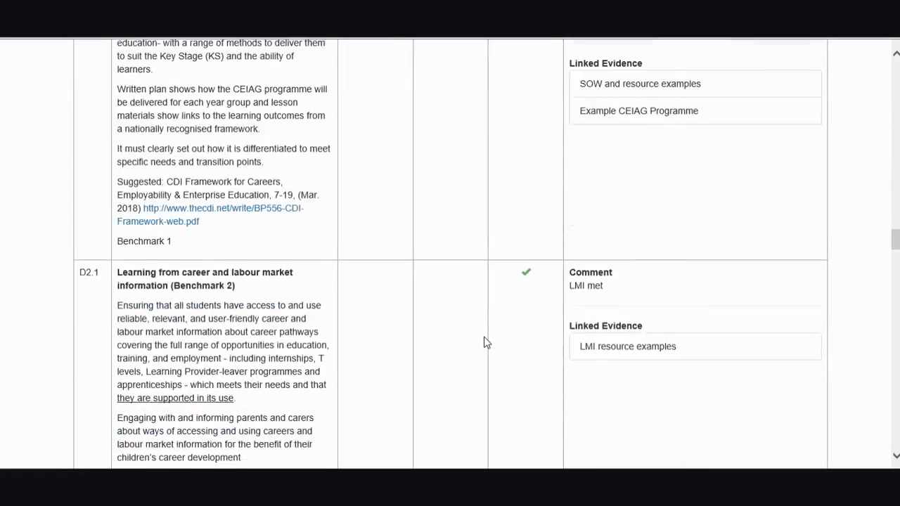
scroll(484, 342, down, 20)
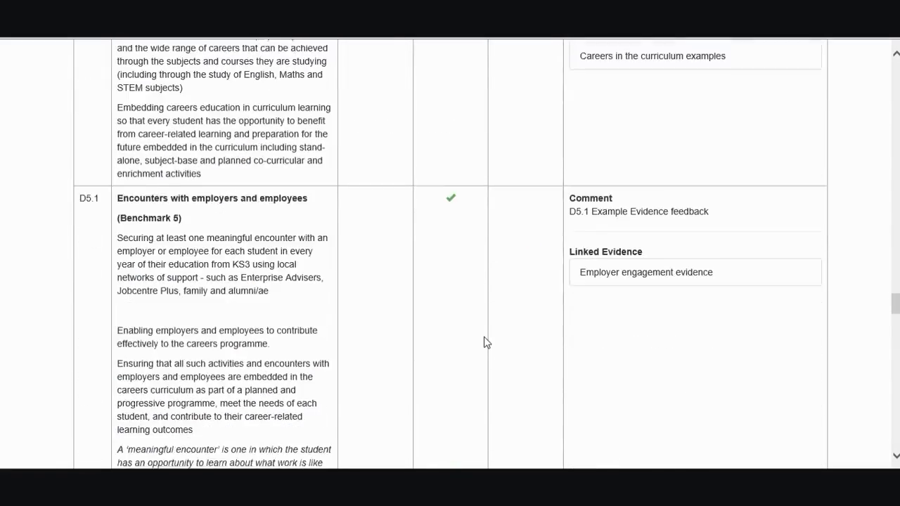
scroll(484, 342, down, 20)
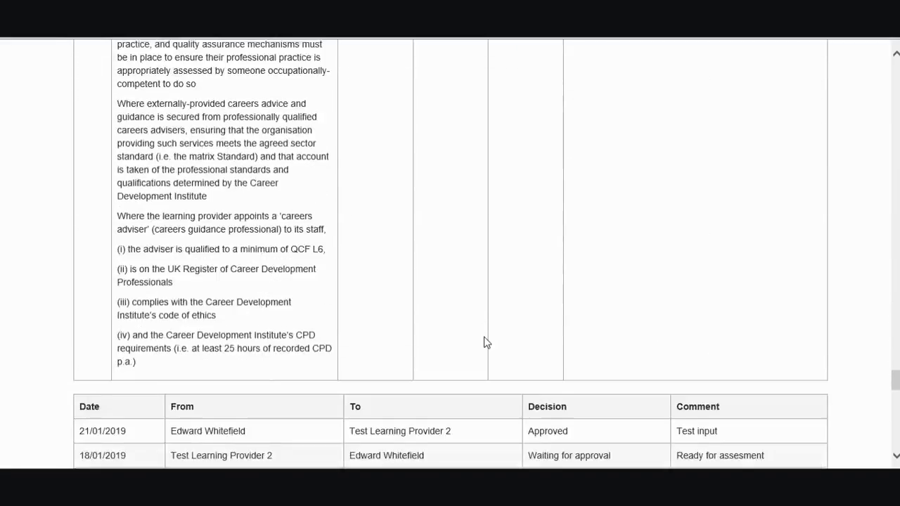
scroll(484, 342, down, 6)
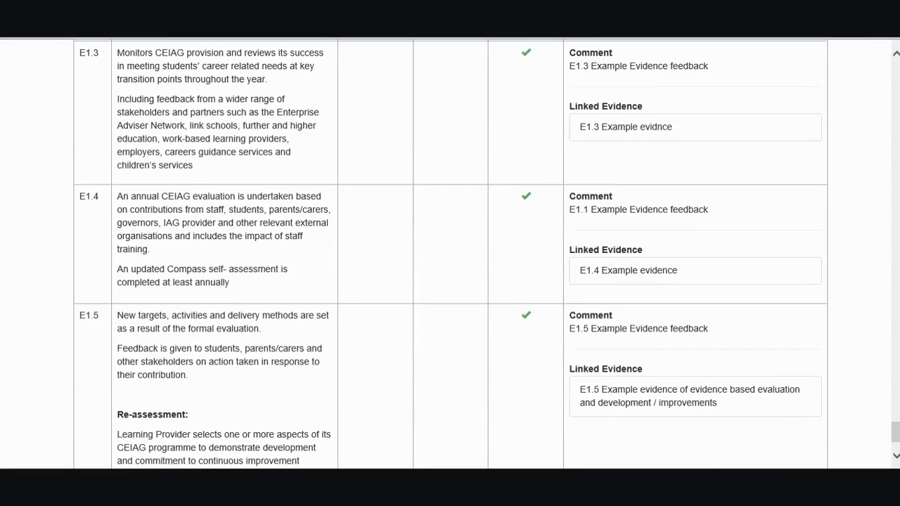
Step: Return to the beginning of the report and review its provider details, interview lists, overview, strengths, development areas and grading recommendation
drag(897, 435, 896, 76)
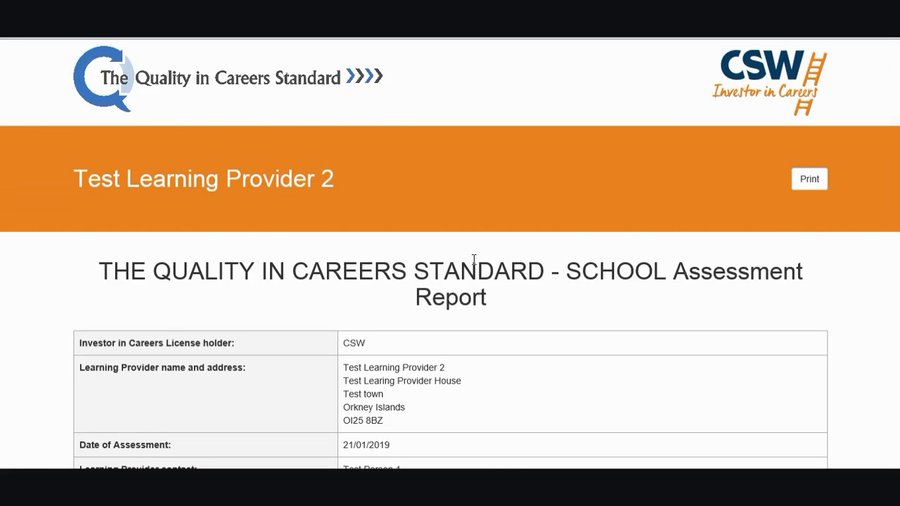
scroll(485, 262, down, 3)
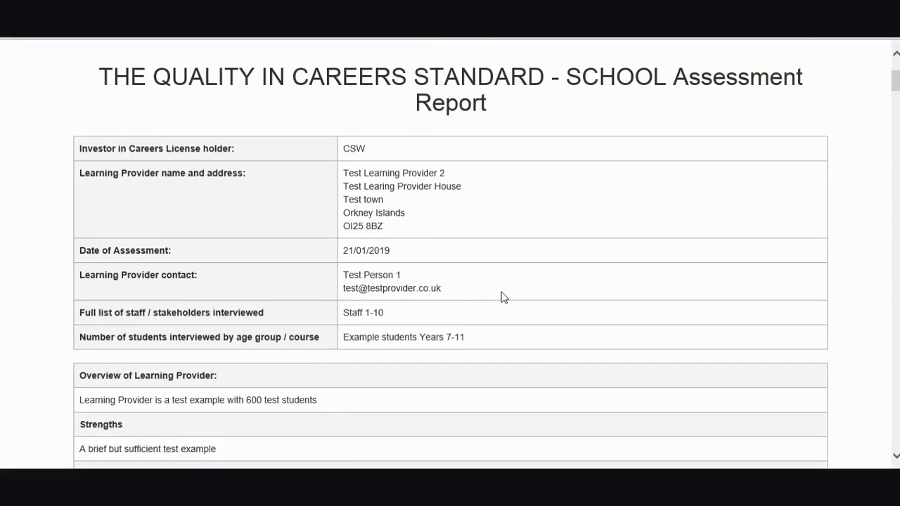
scroll(504, 298, down, 2)
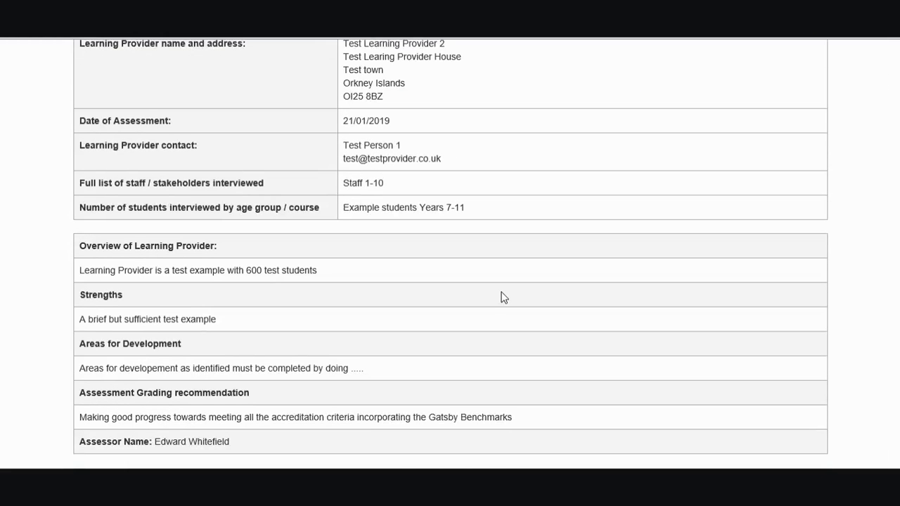
scroll(503, 298, down, 1)
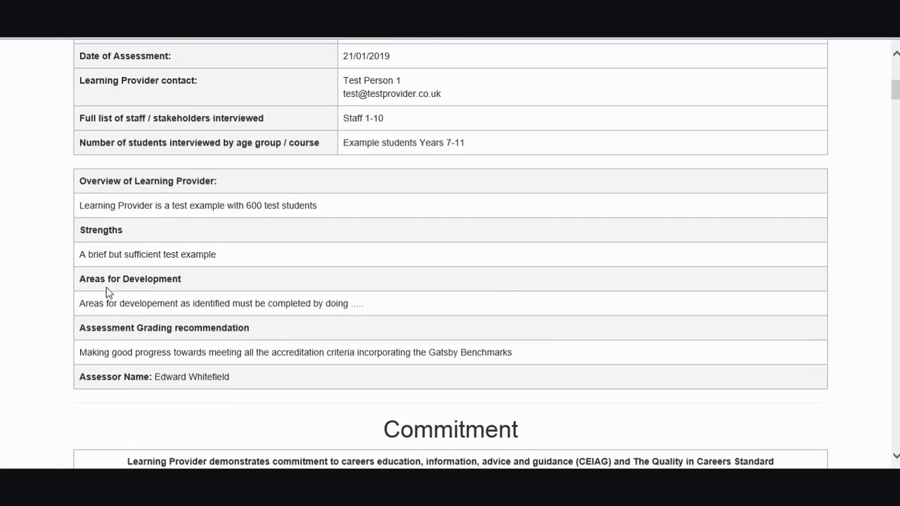
scroll(109, 293, up, 5)
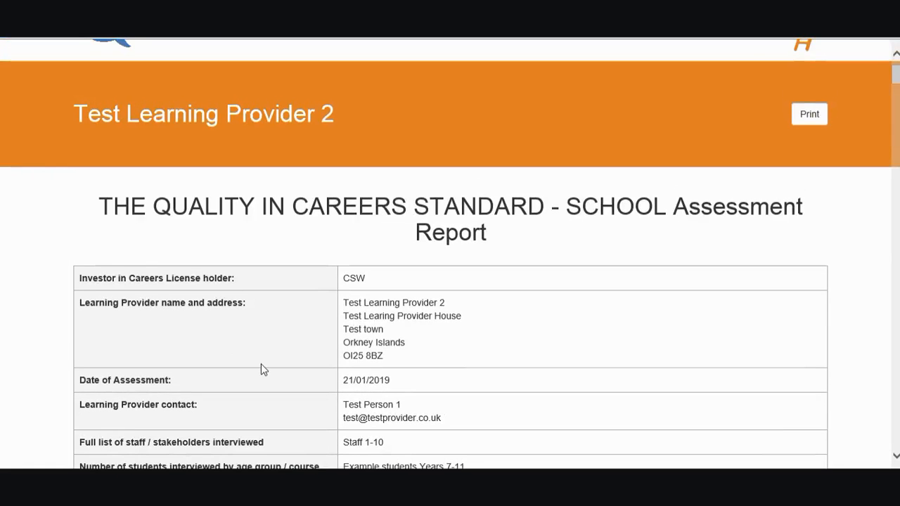
scroll(261, 370, up, 1)
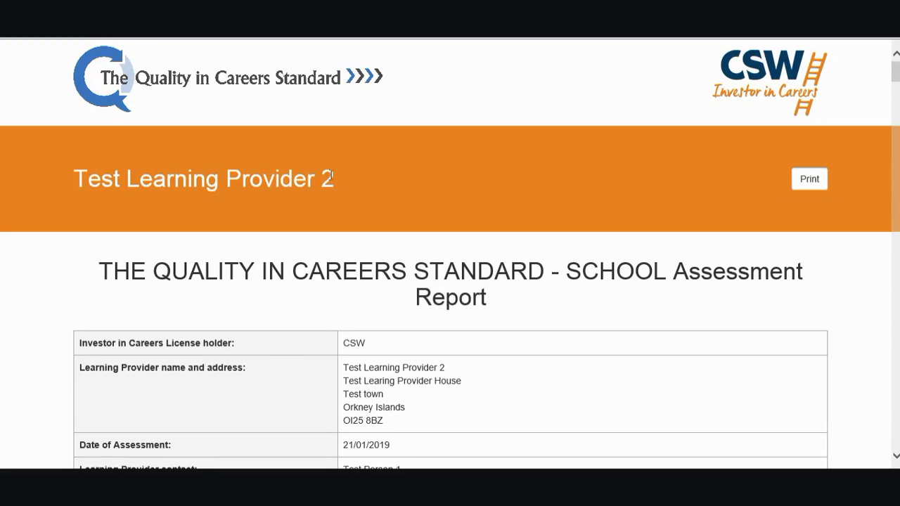